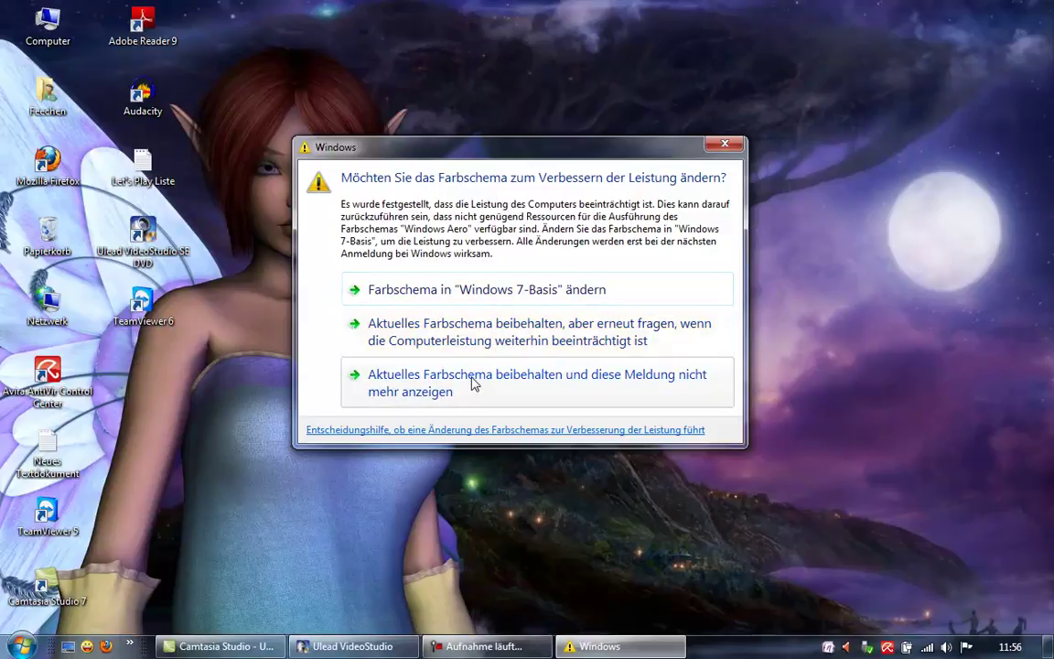
# - Keep the current Windows colour scheme and stop the performance message from being shown again
pyautogui.click(473, 385)
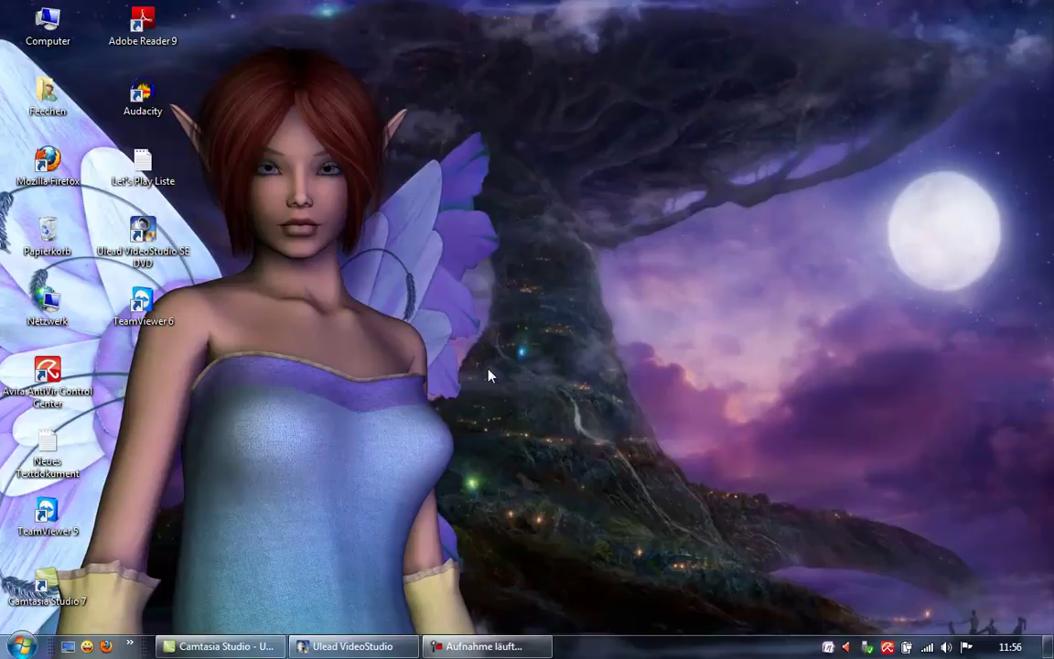
# - Switch to the Camtasia recorder, turn on the cursor highlighting effect, and minimize the recorder
pyautogui.click(469, 648)
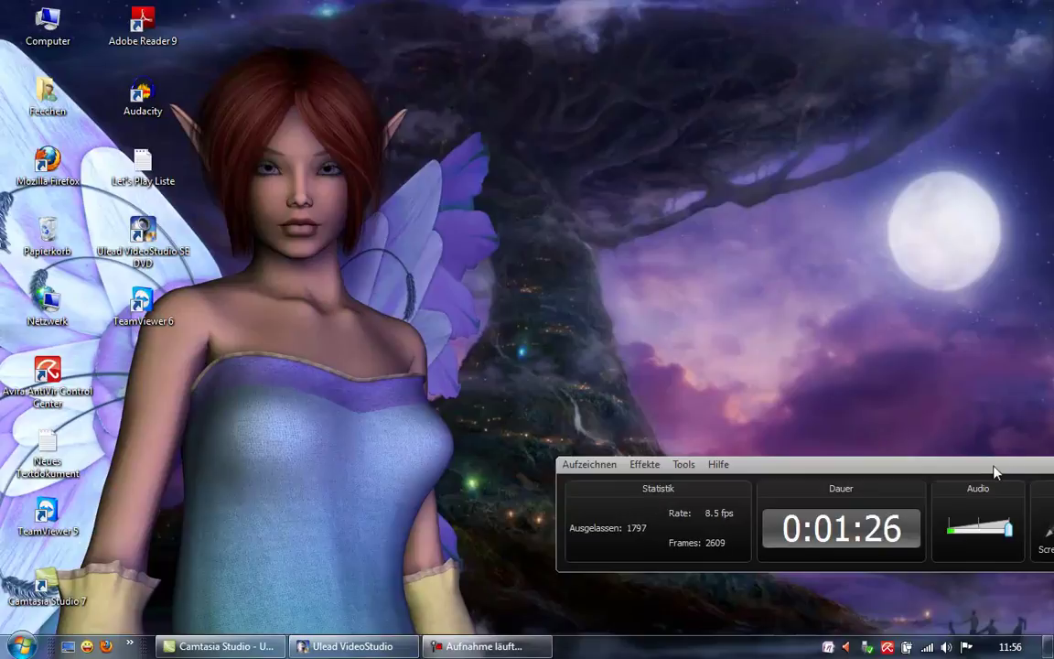
pyautogui.moveTo(991, 472); pyautogui.dragTo(493, 510)
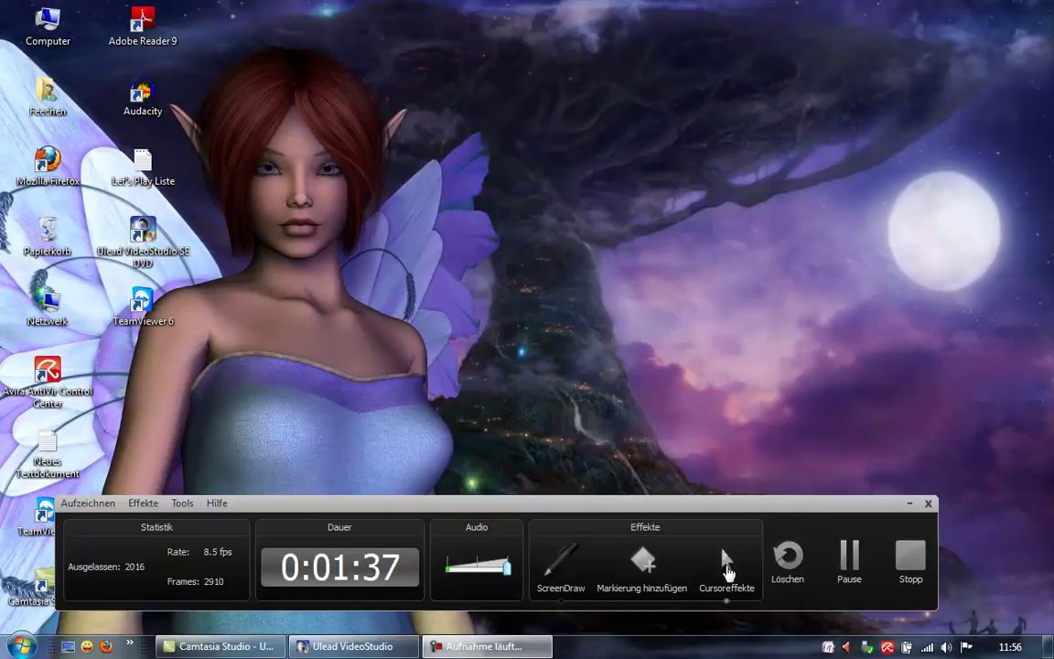
pyautogui.click(725, 559)
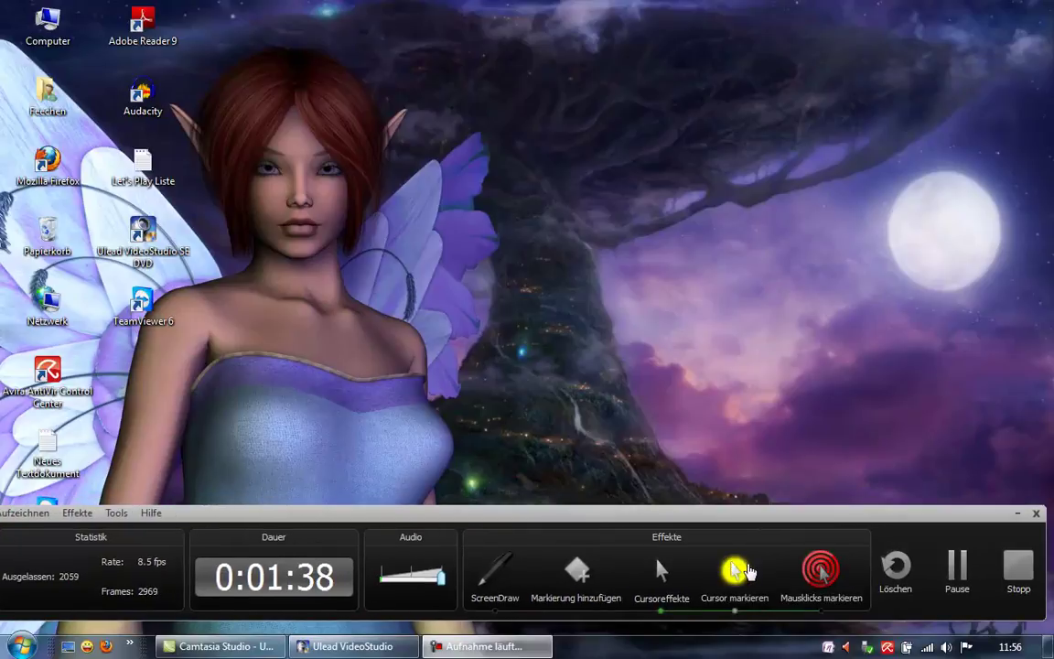
pyautogui.click(738, 576)
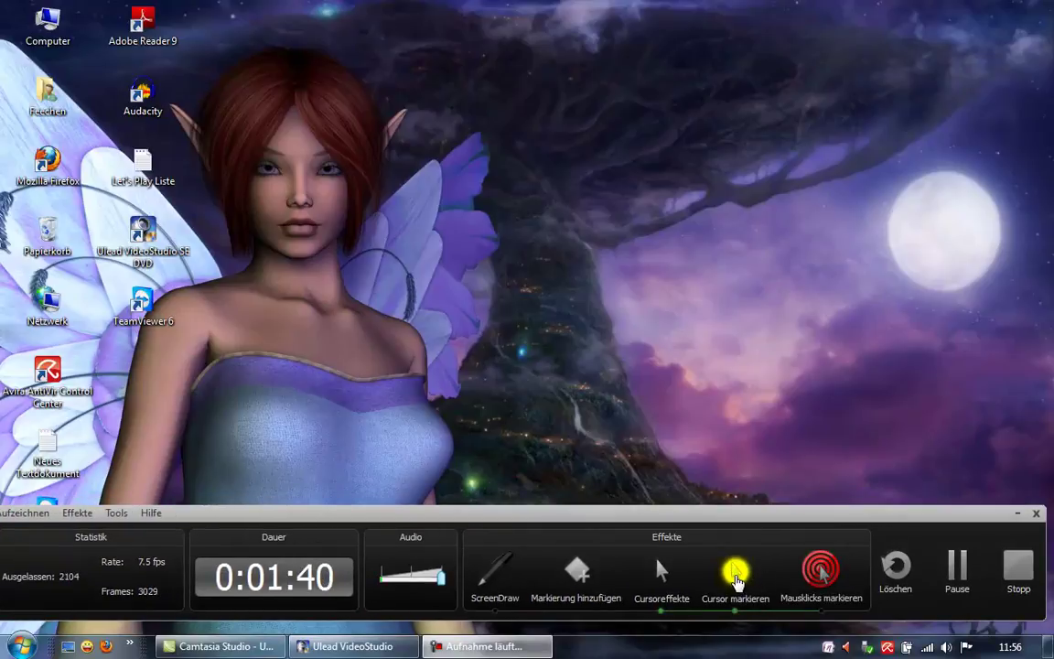
pyautogui.click(1017, 515)
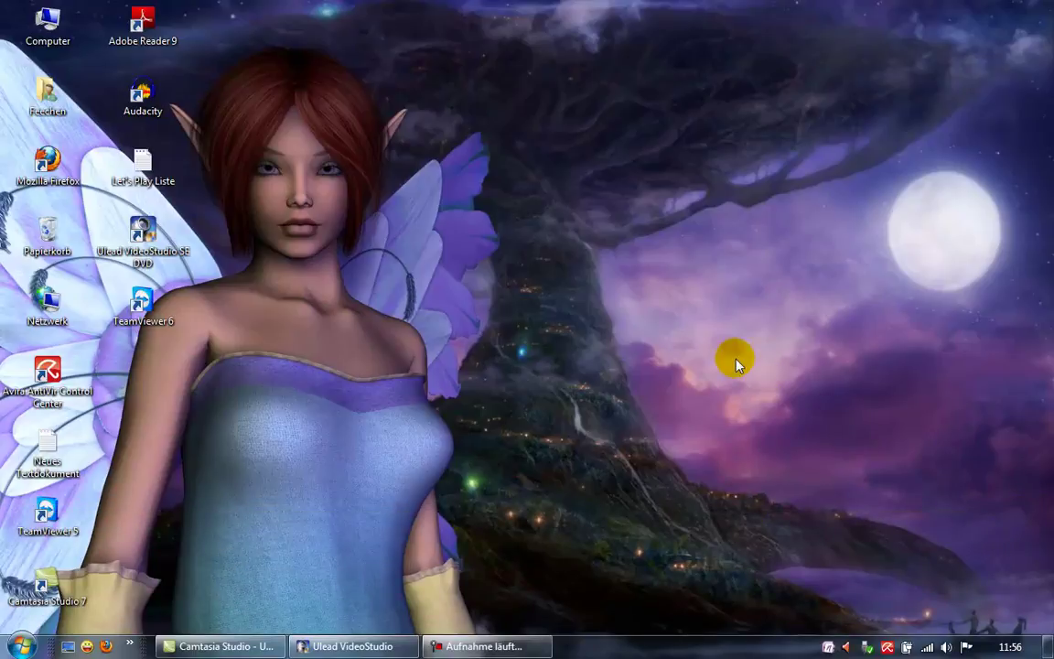
# - Switch to Ulead VideoStudio, launch the Filmassistent, and start its Aufnahme capture mode
pyautogui.click(339, 647)
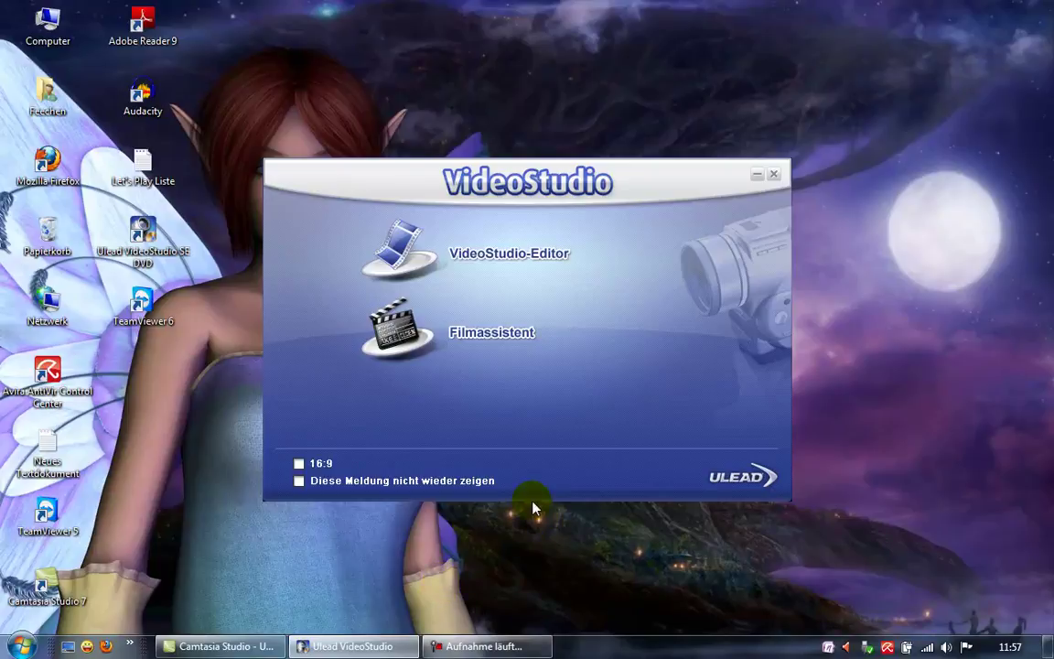
pyautogui.click(536, 335)
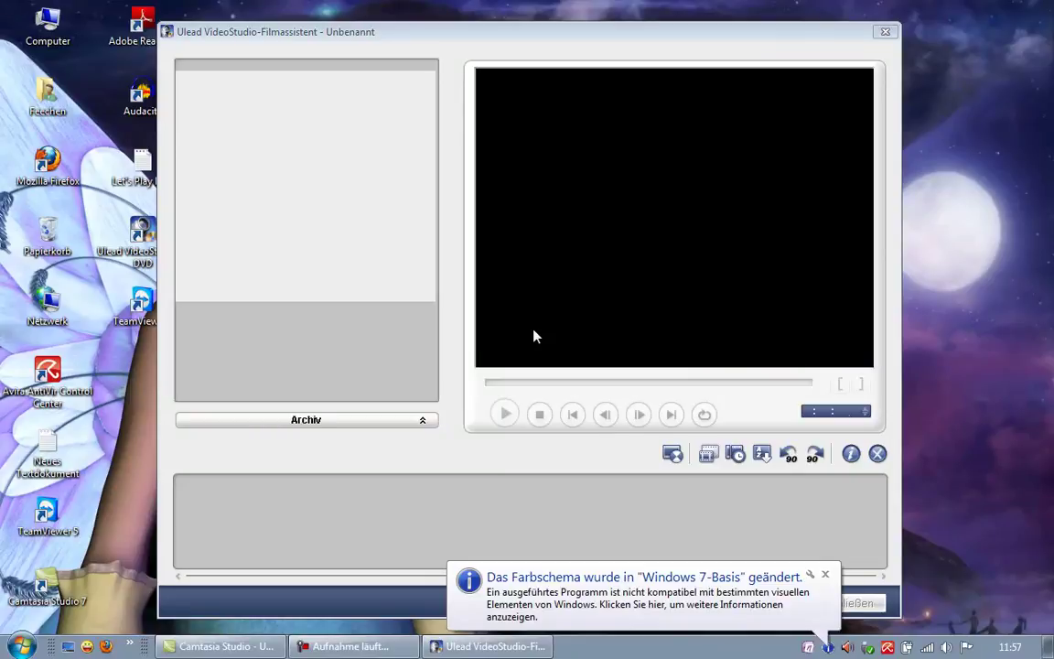
pyautogui.click(266, 109)
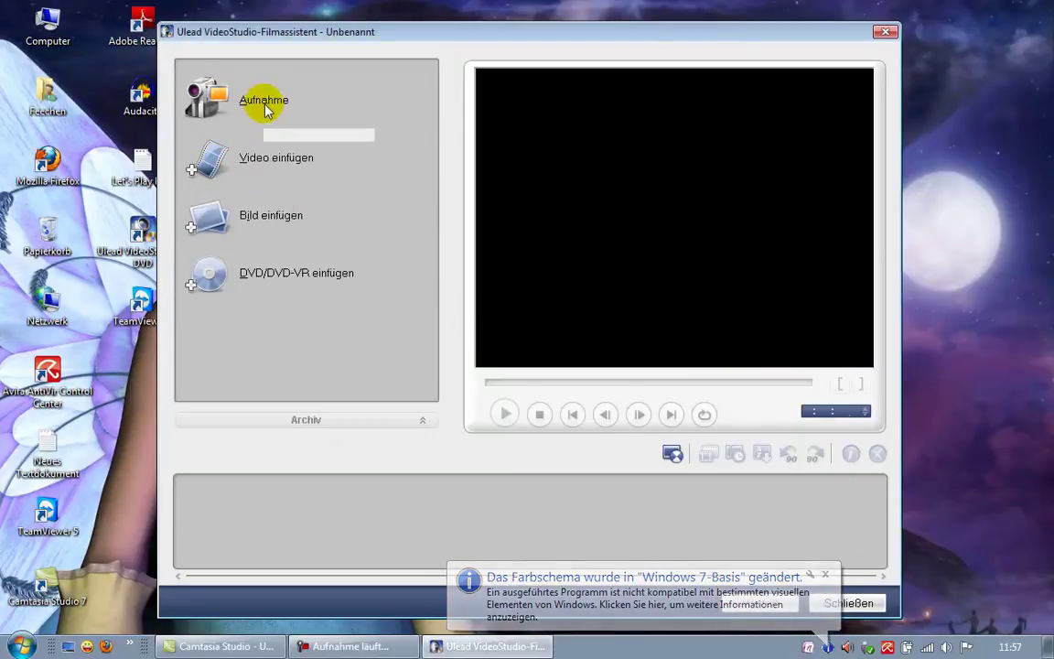
# - Open Audacity and shrink its window to under half the screen width, placing it beside the Filmassistent window
pyautogui.doubleClick(144, 105)
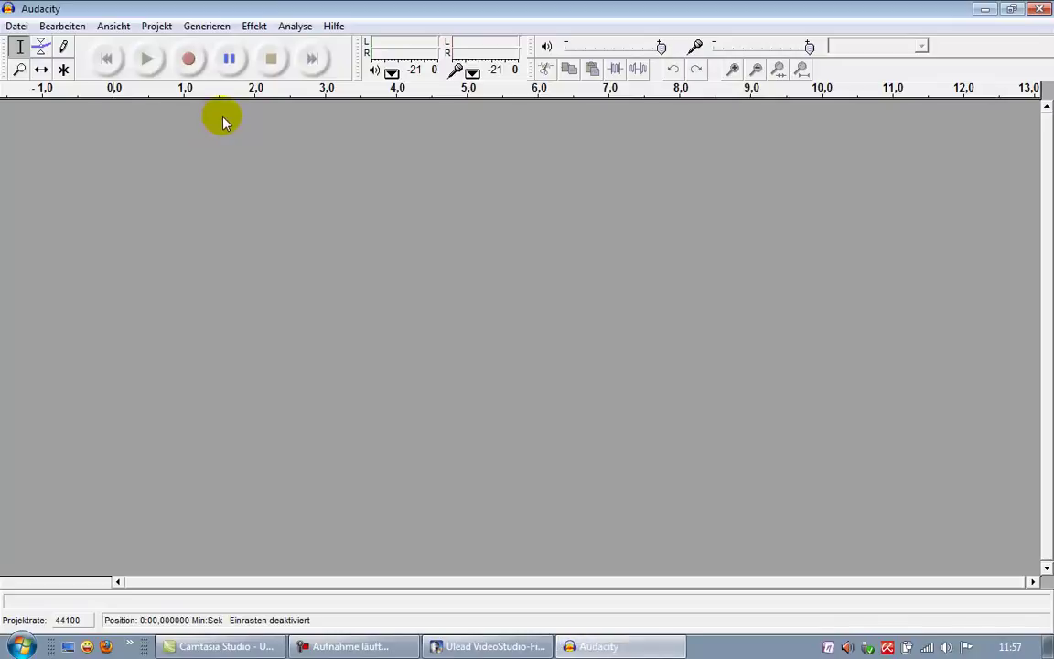
pyautogui.click(1012, 8)
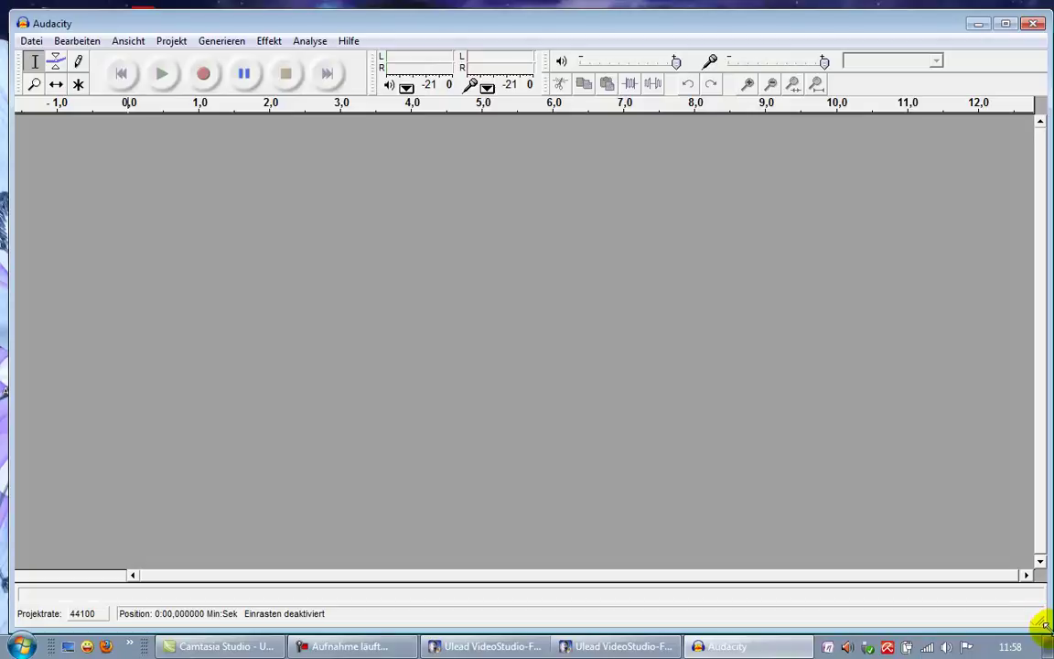
pyautogui.moveTo(1035, 617); pyautogui.dragTo(448, 375)
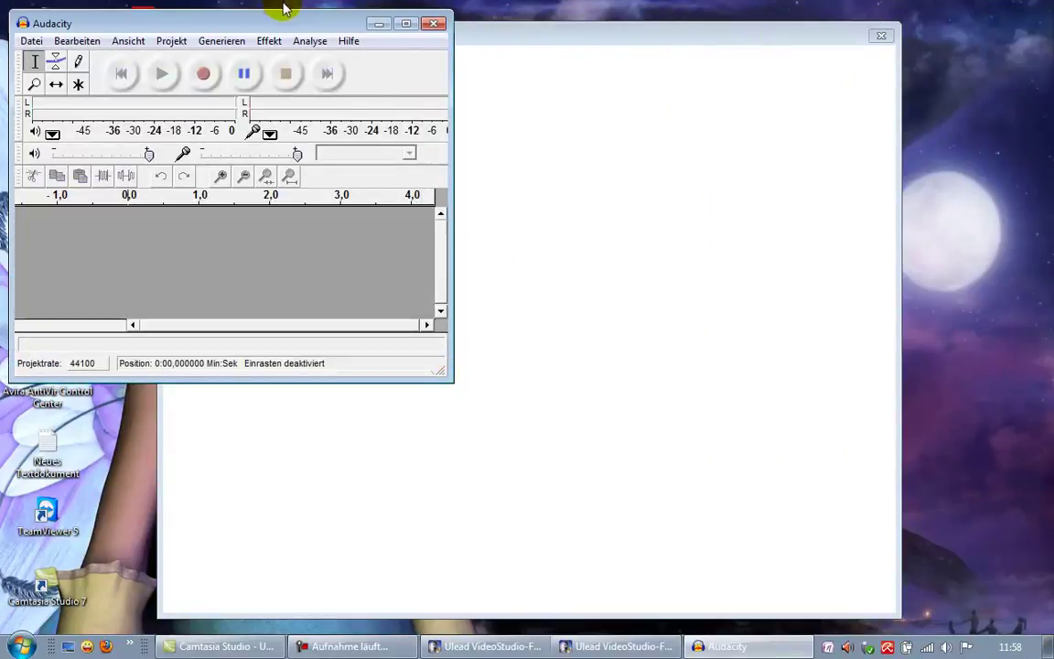
pyautogui.moveTo(277, 27); pyautogui.dragTo(844, 33)
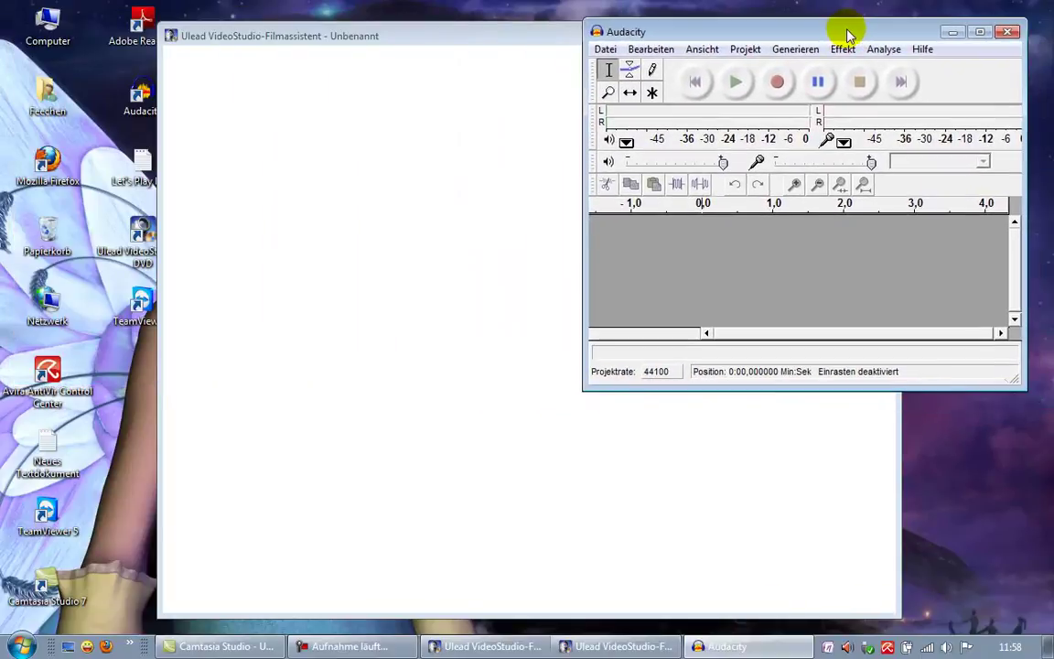
# - Return to the VideoStudio Filmassistent and accept the field order "Unteres Halbbild zuerst"
pyautogui.click(475, 43)
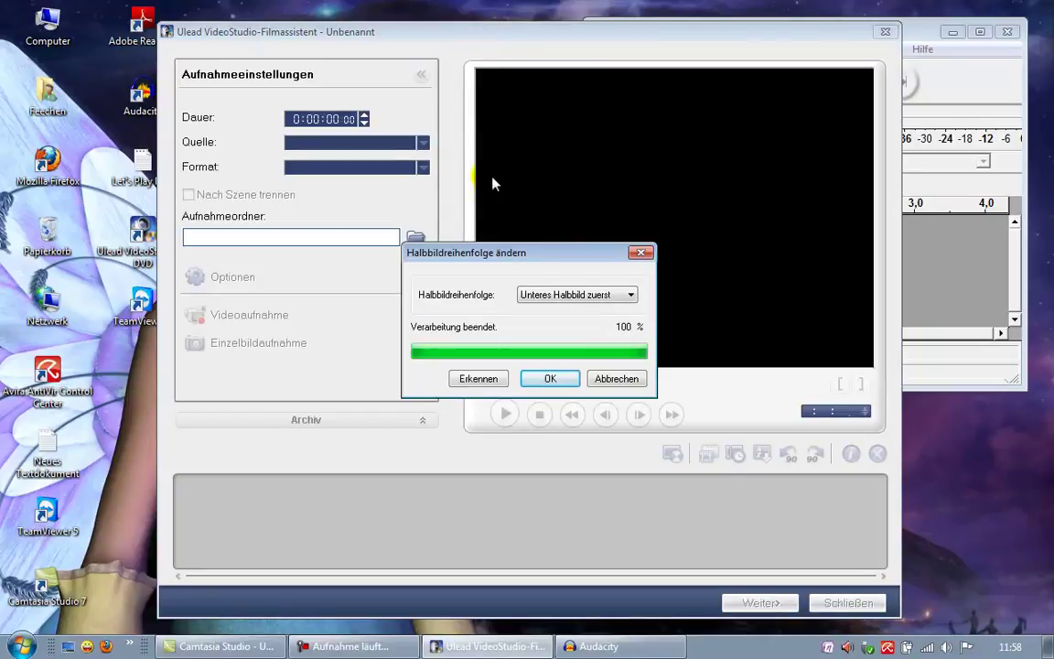
pyautogui.click(542, 379)
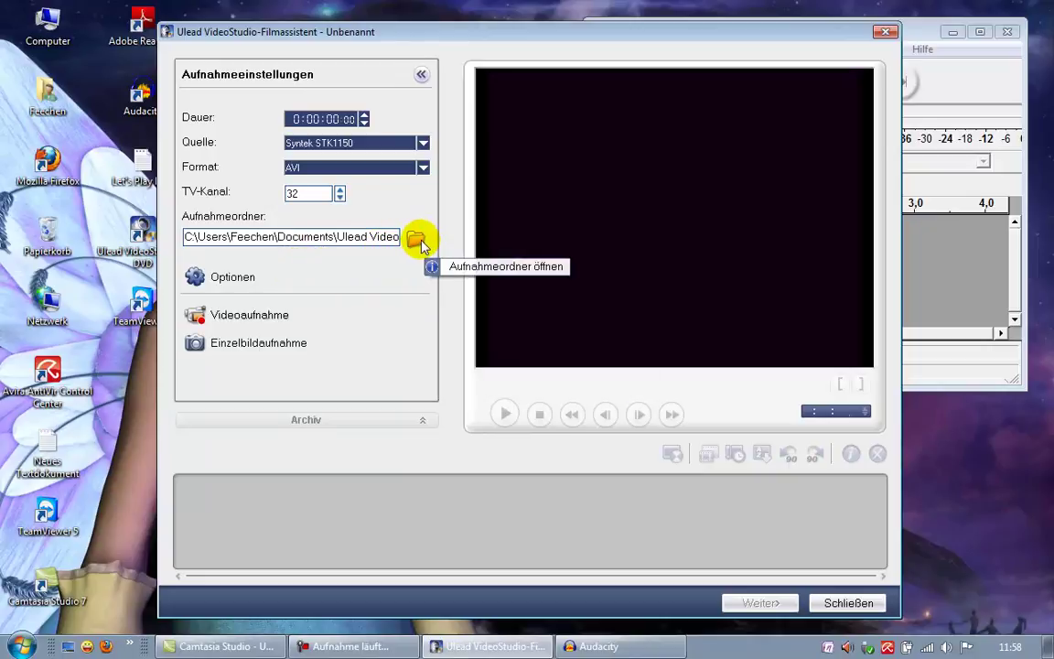
# - Review the available formats and sources in the capture settings without changing them
pyautogui.click(424, 167)
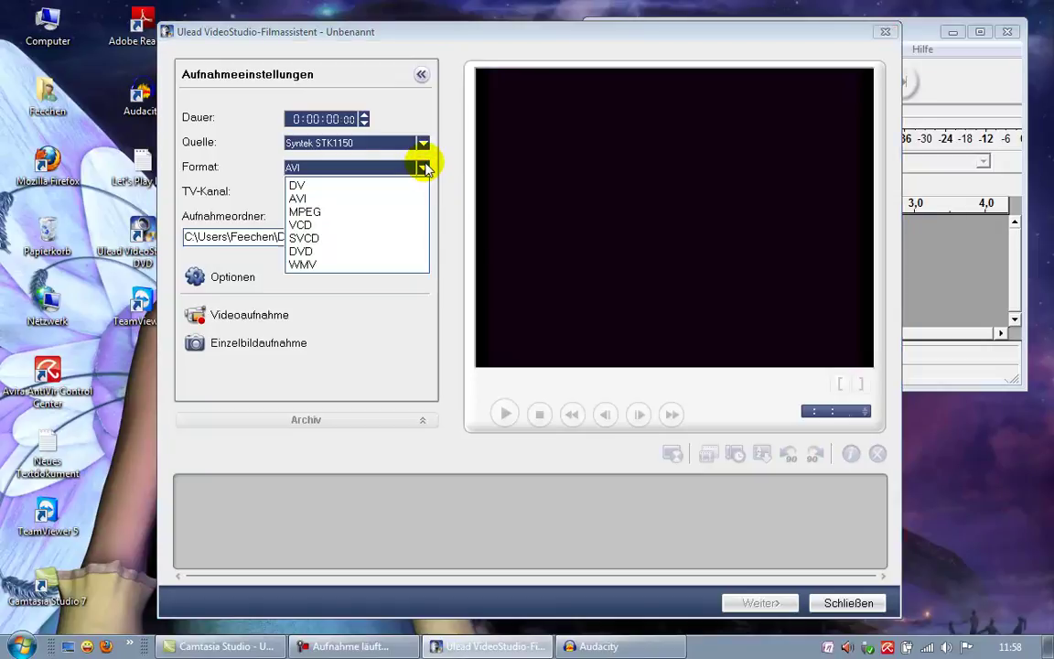
pyautogui.click(424, 168)
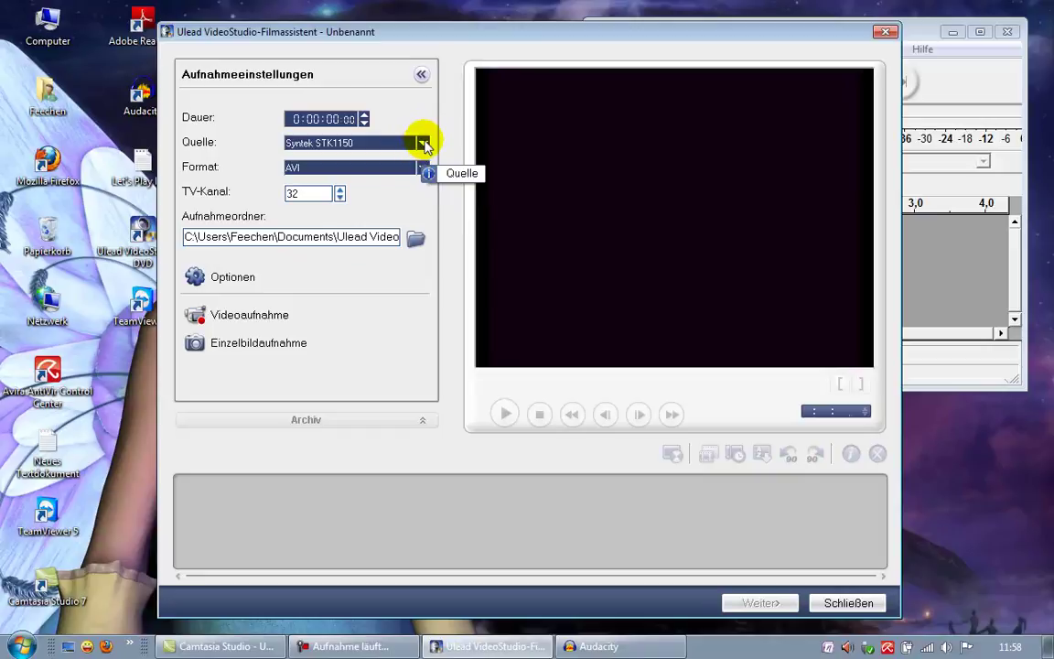
pyautogui.click(424, 143)
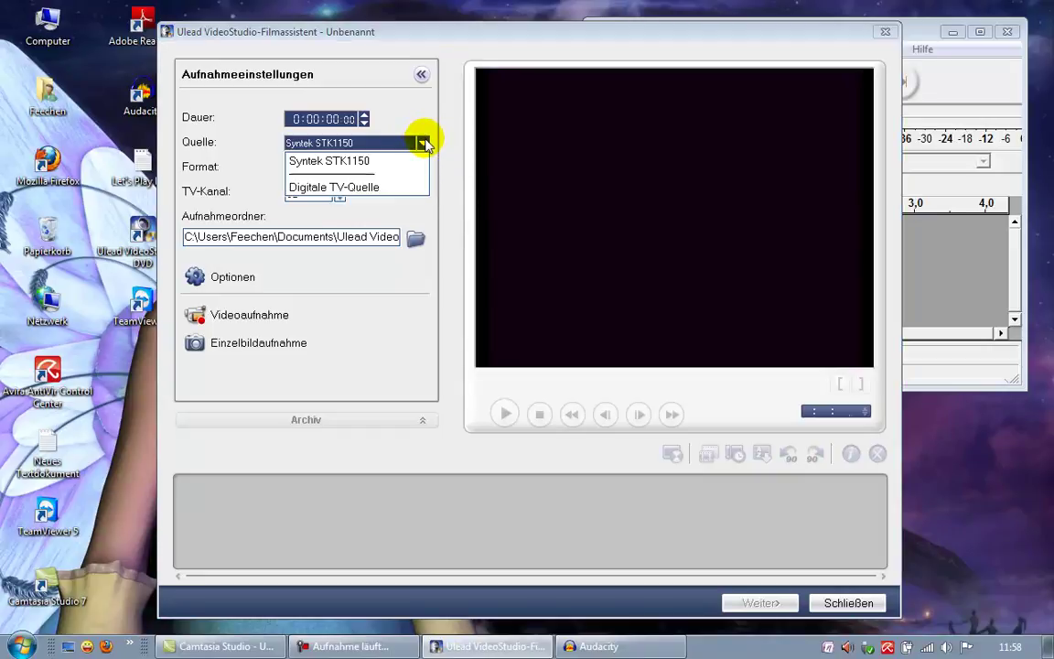
pyautogui.click(424, 142)
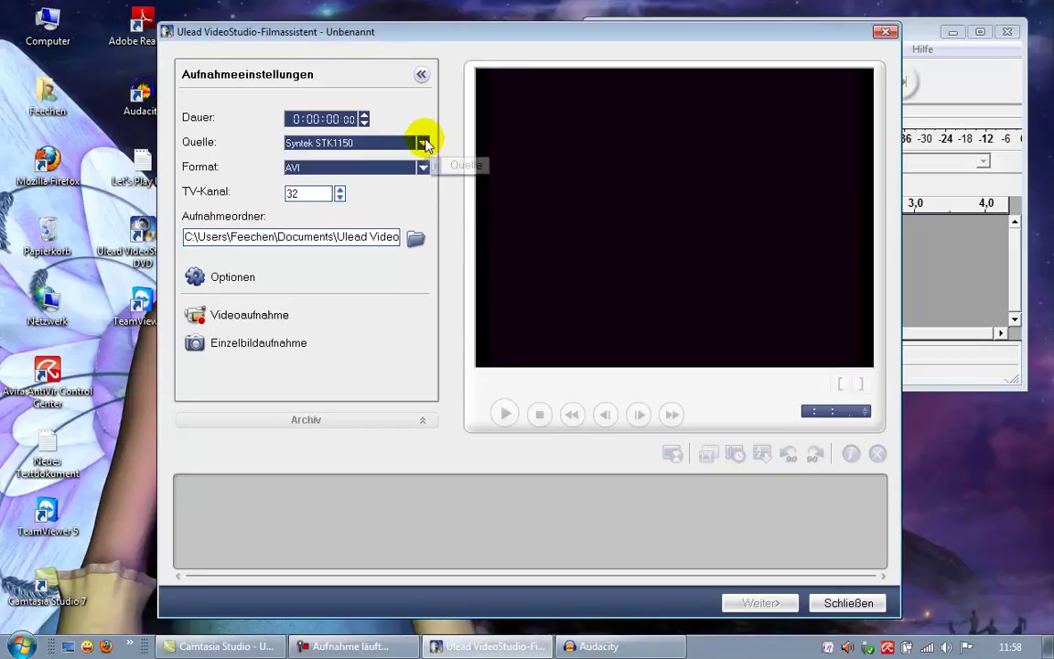
# - Check the Aufnahmeoptionen, including audio capture and the capture frame rate, and accept them as they are
pyautogui.click(197, 277)
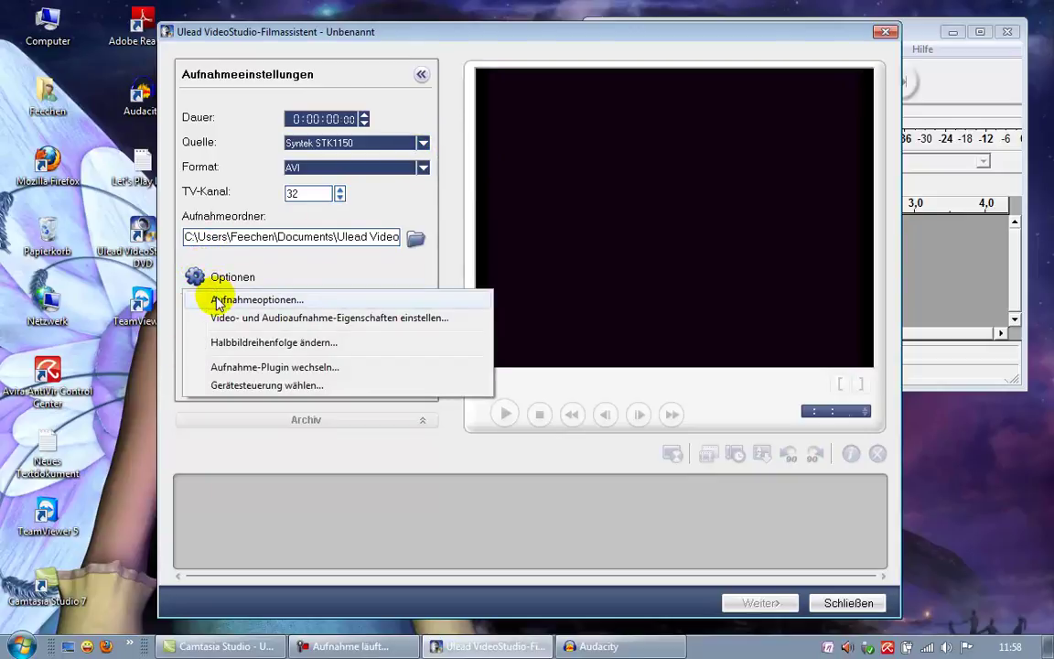
pyautogui.click(219, 301)
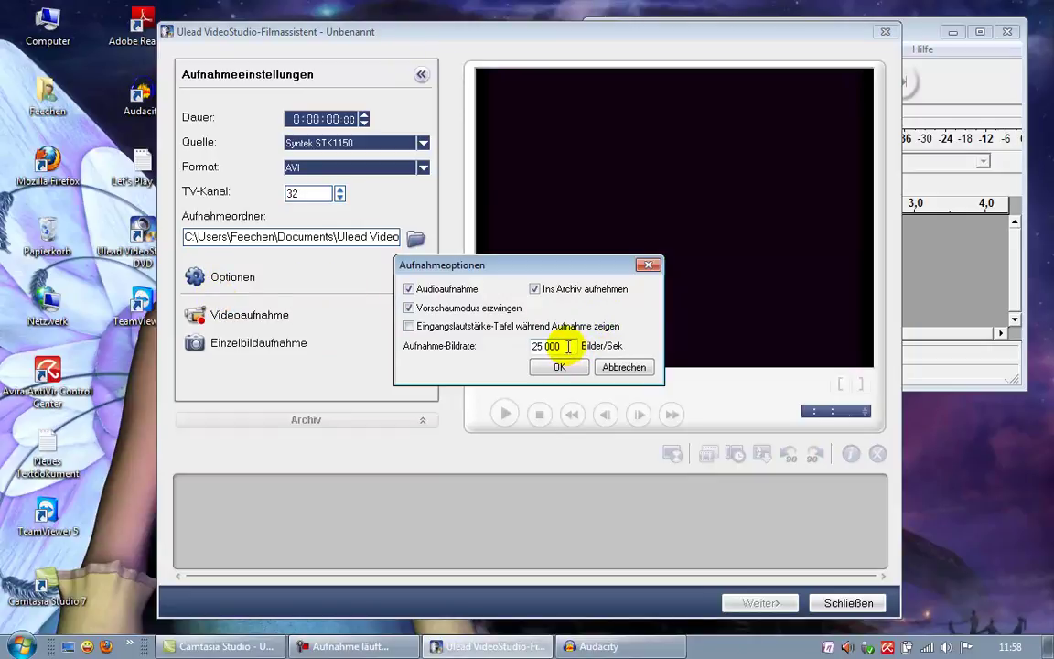
pyautogui.click(560, 366)
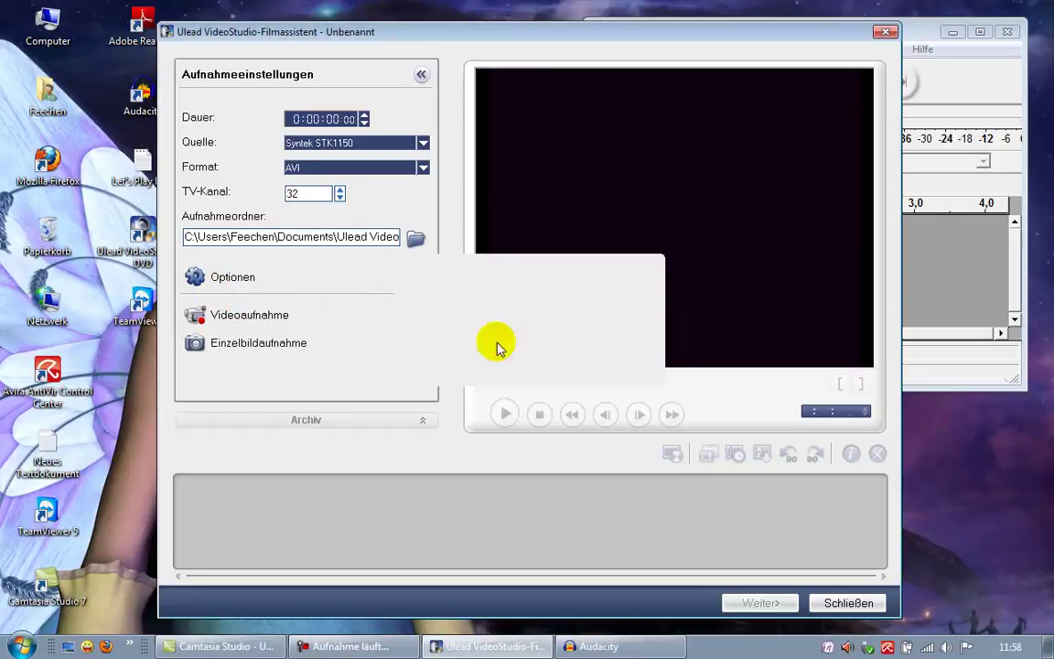
# - In the video and audio capture properties, keep PAL as the TV system and set the video input source to Video Composite
pyautogui.click(197, 277)
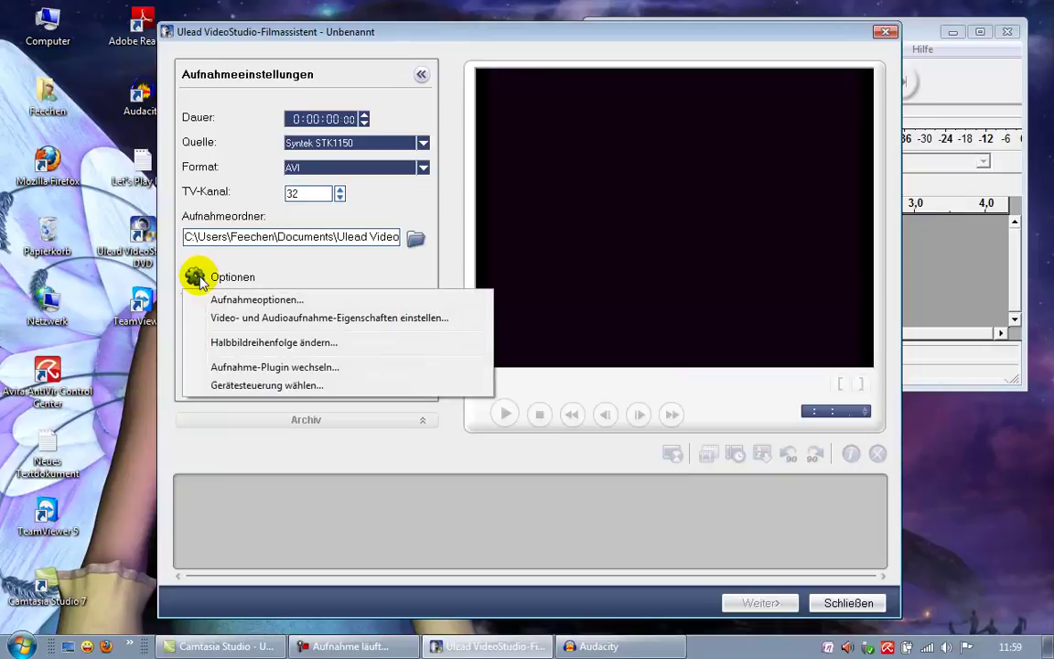
pyautogui.click(219, 319)
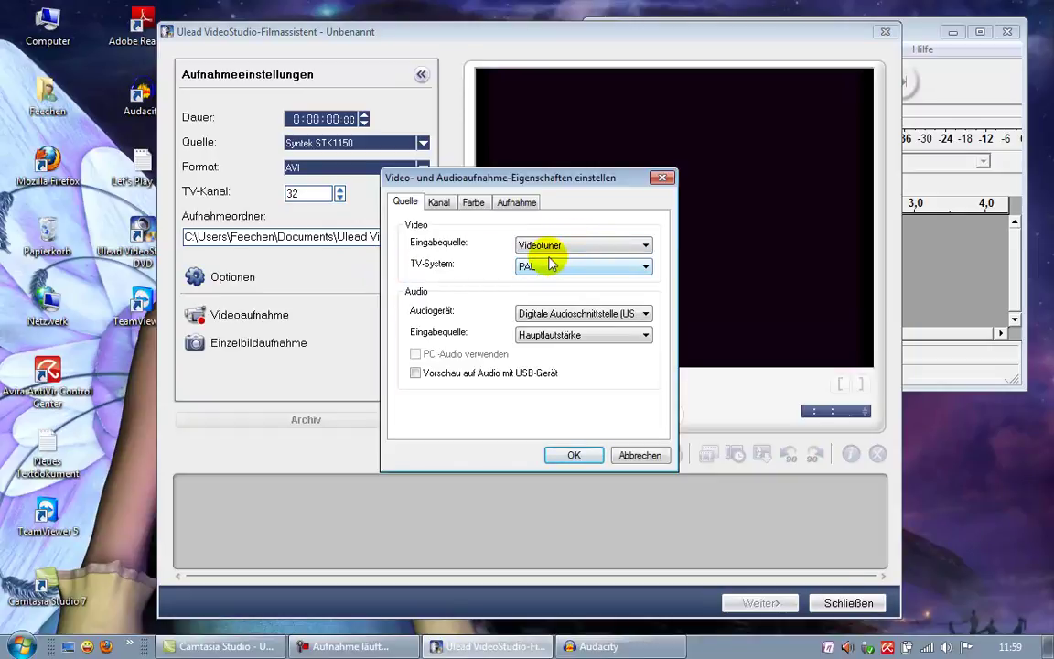
pyautogui.click(529, 267)
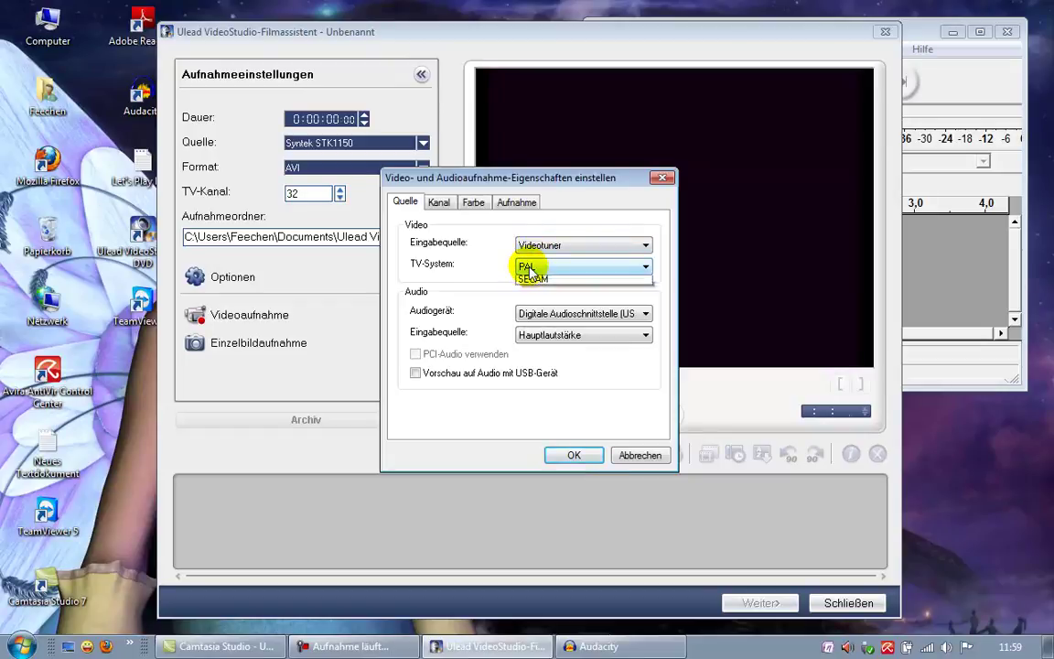
pyautogui.click(528, 266)
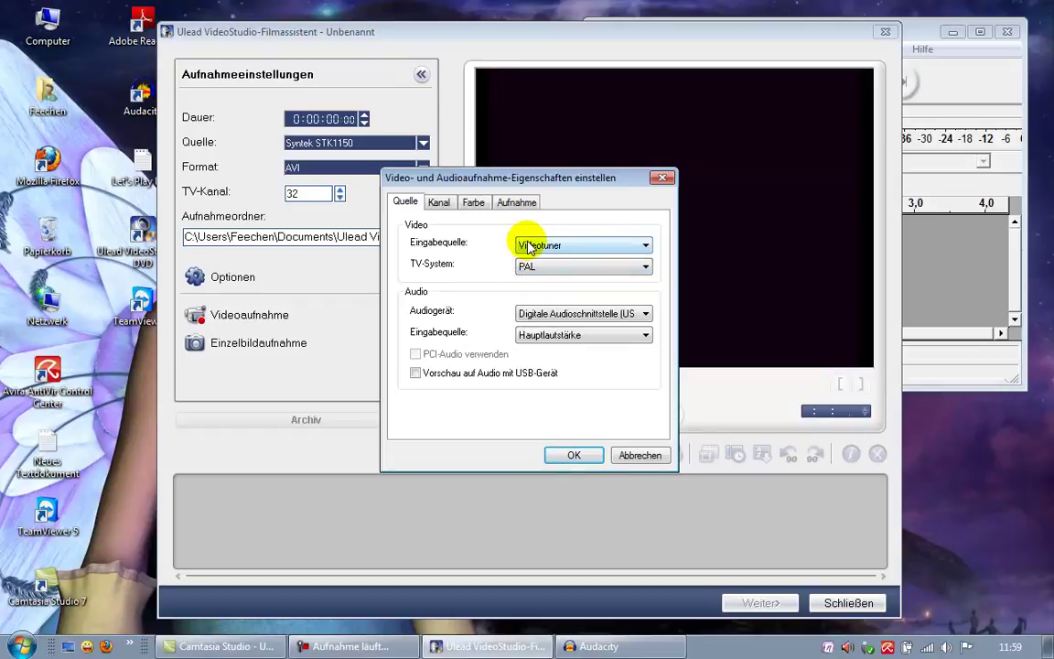
pyautogui.click(529, 245)
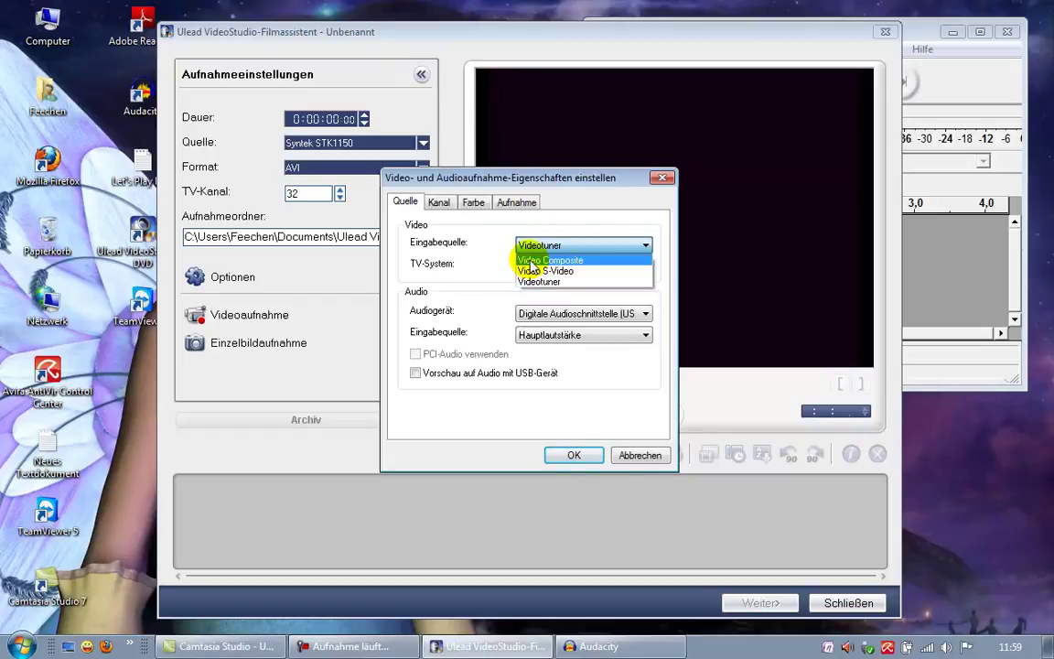
pyautogui.click(532, 262)
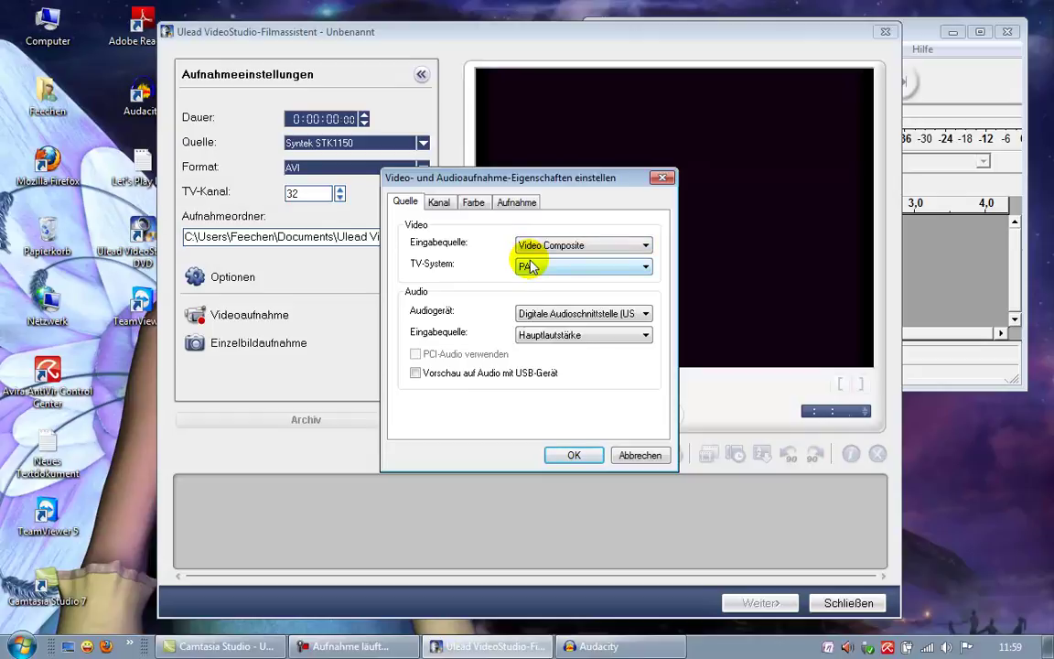
# - Examine the available audio devices and audio input sources in the capture properties
pyautogui.click(531, 314)
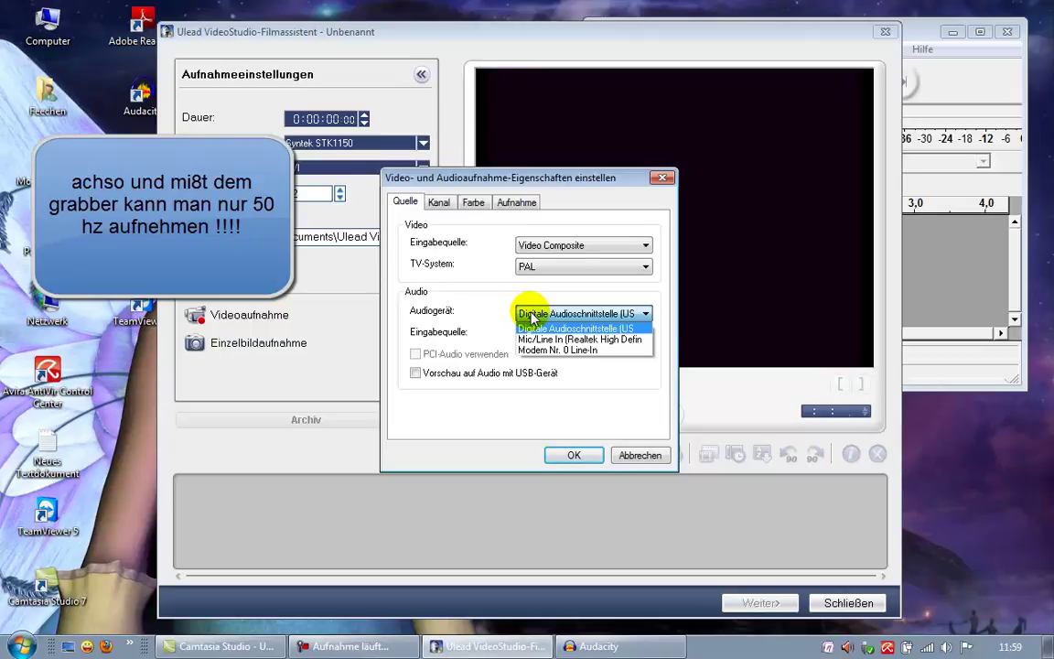
pyautogui.click(531, 316)
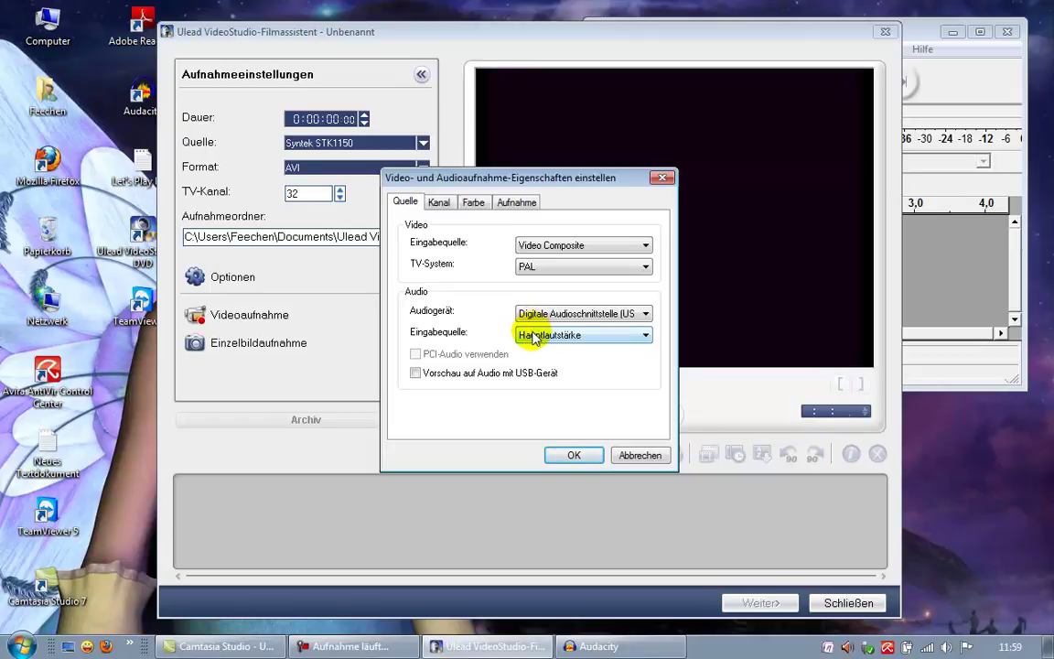
pyautogui.click(534, 336)
pyautogui.click(533, 336)
# - Go through the channel and colour properties and bring up the capture compression and image size settings
pyautogui.click(443, 202)
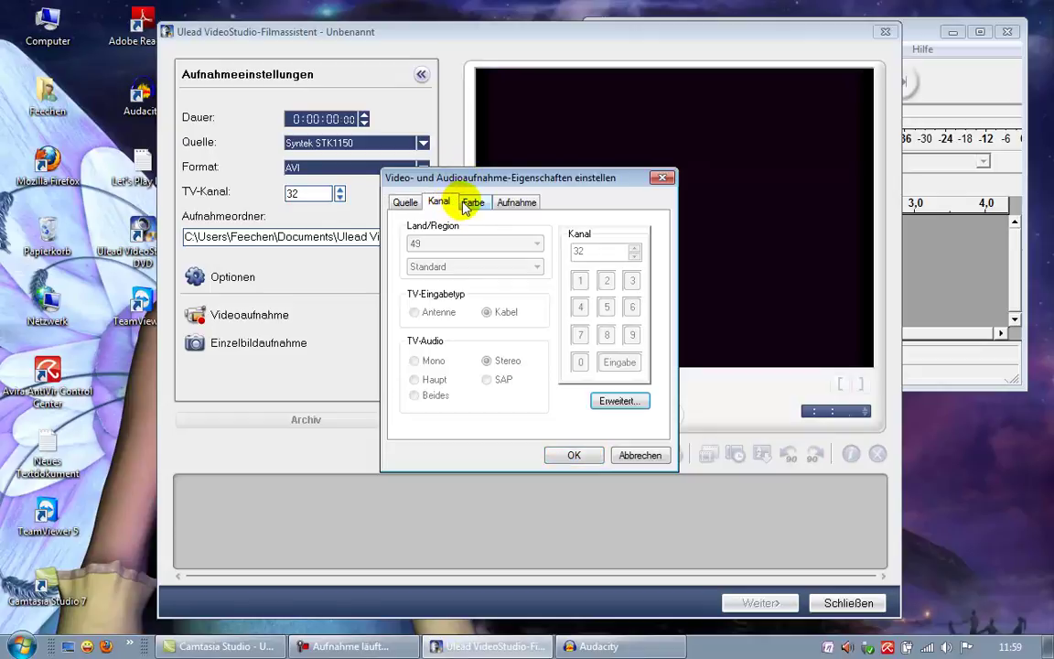
pyautogui.click(465, 205)
pyautogui.click(517, 204)
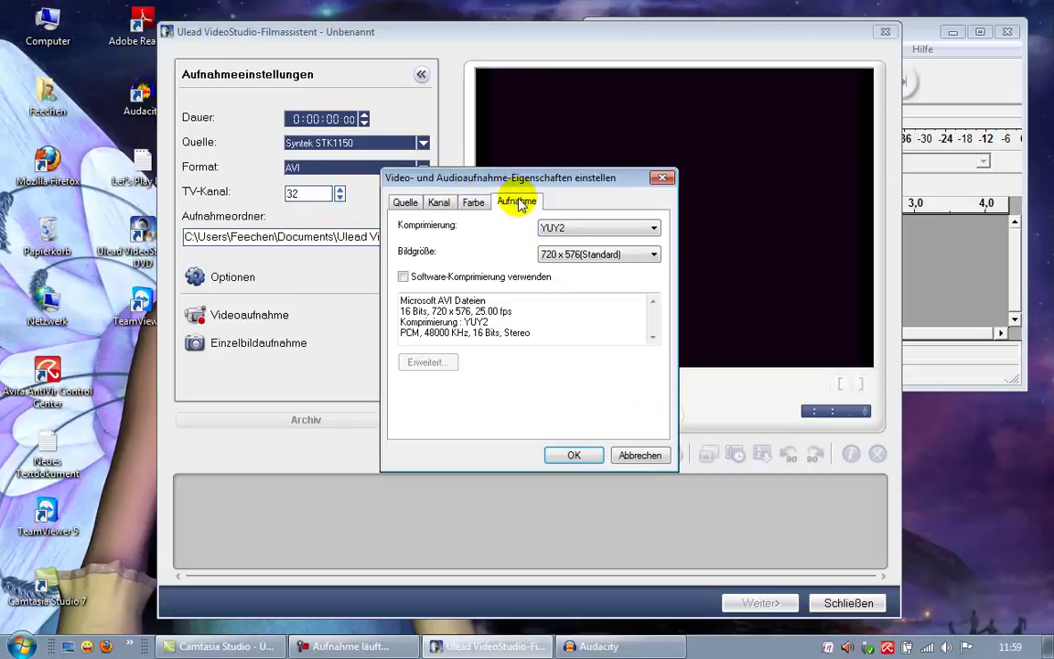
# - Try 720 x 480 as the capture image size and restore it to 720 x 576(Standard)
pyautogui.click(551, 255)
pyautogui.click(552, 279)
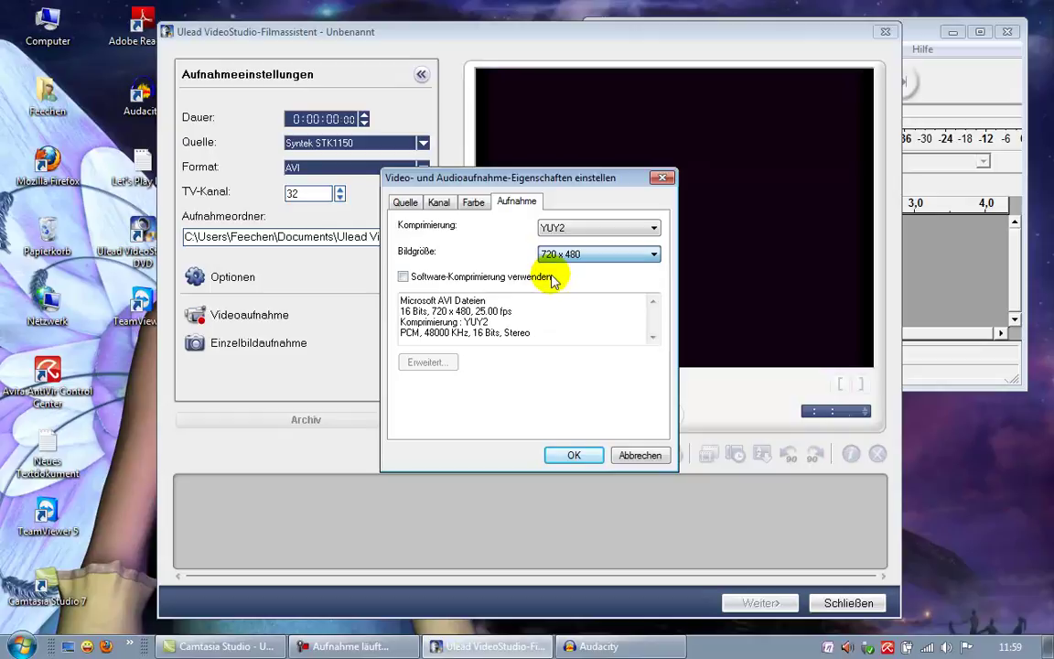
pyautogui.click(556, 254)
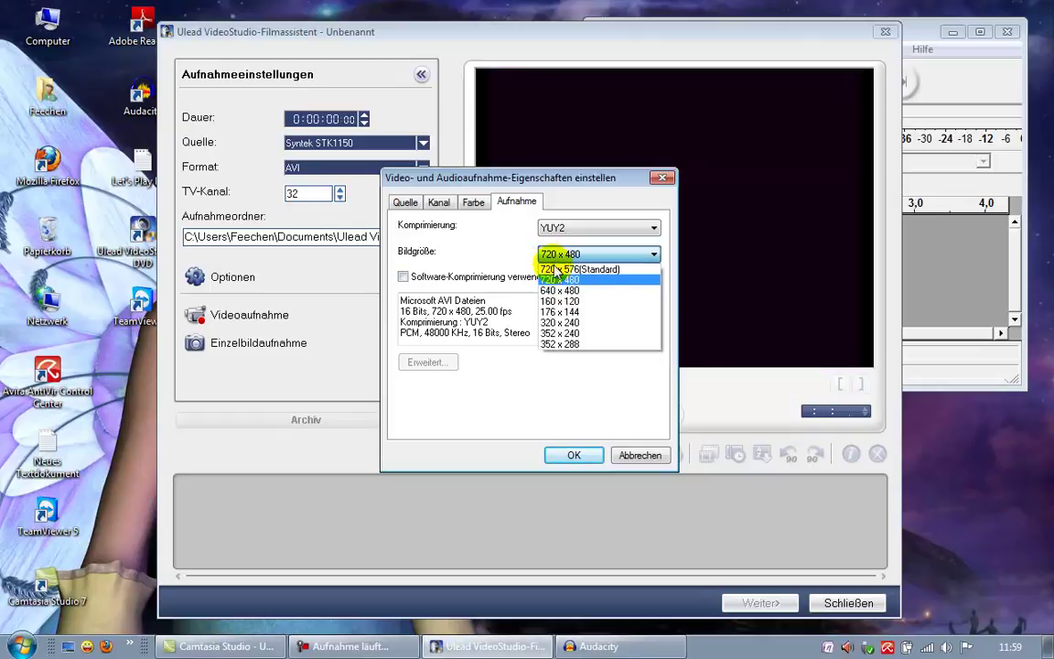
pyautogui.click(560, 269)
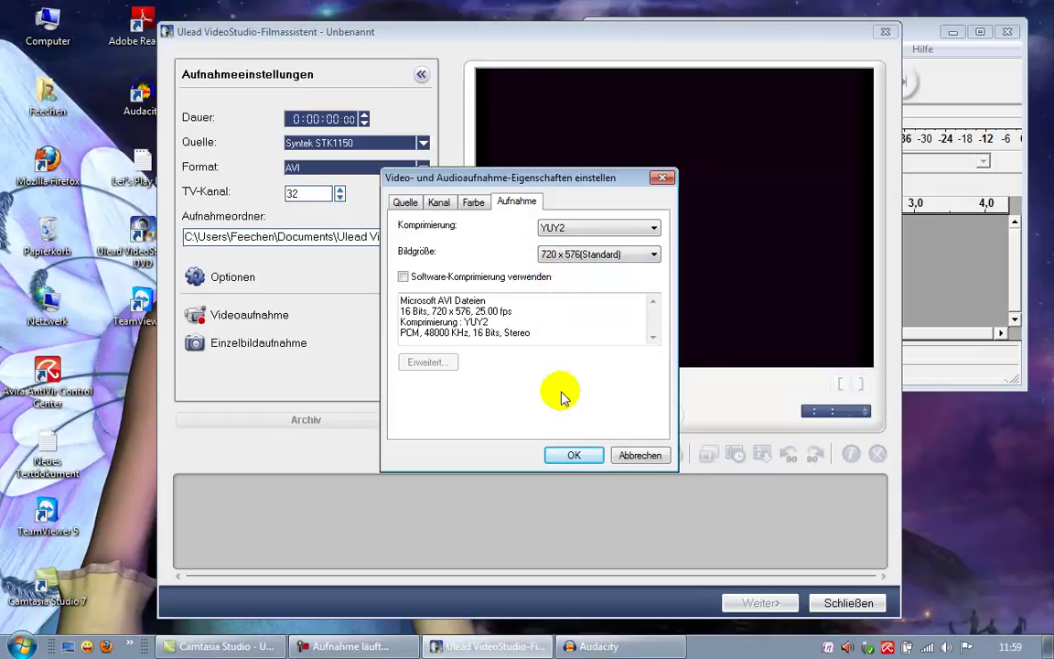
# - Accept the capture properties and review the available capture plugins, keeping the Ulead DirectShow Aufnahme-Plugin
pyautogui.click(562, 456)
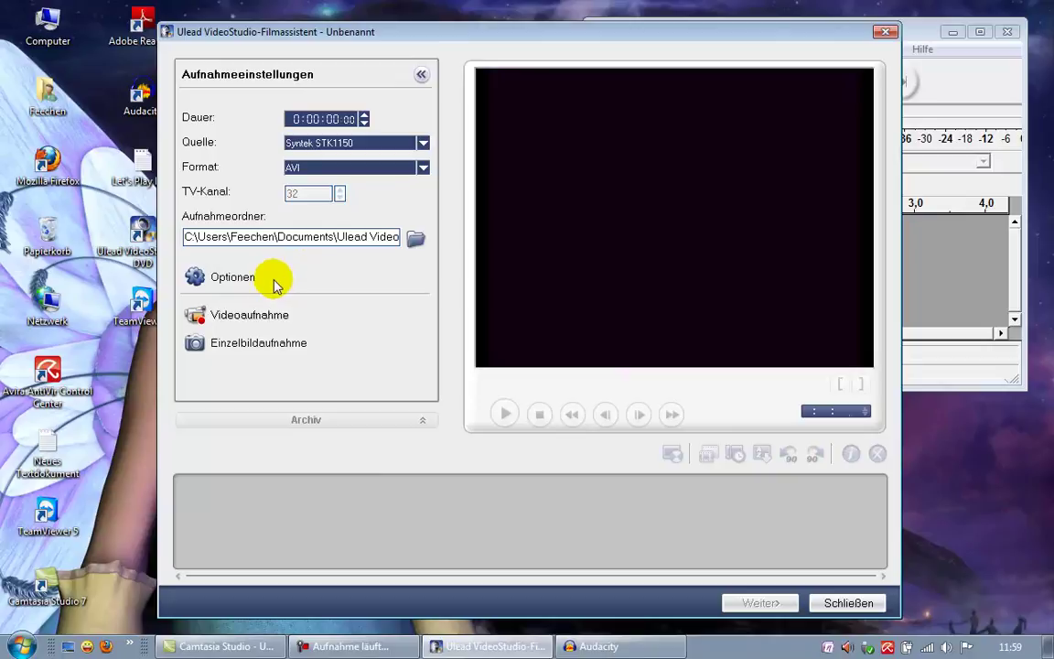
pyautogui.click(272, 279)
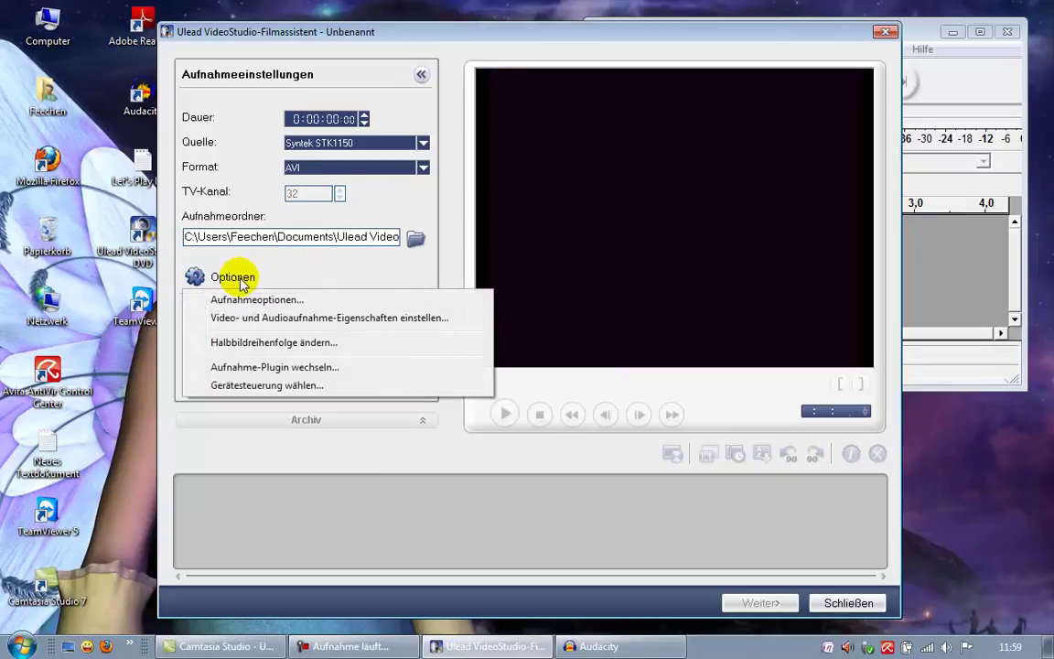
pyautogui.click(263, 368)
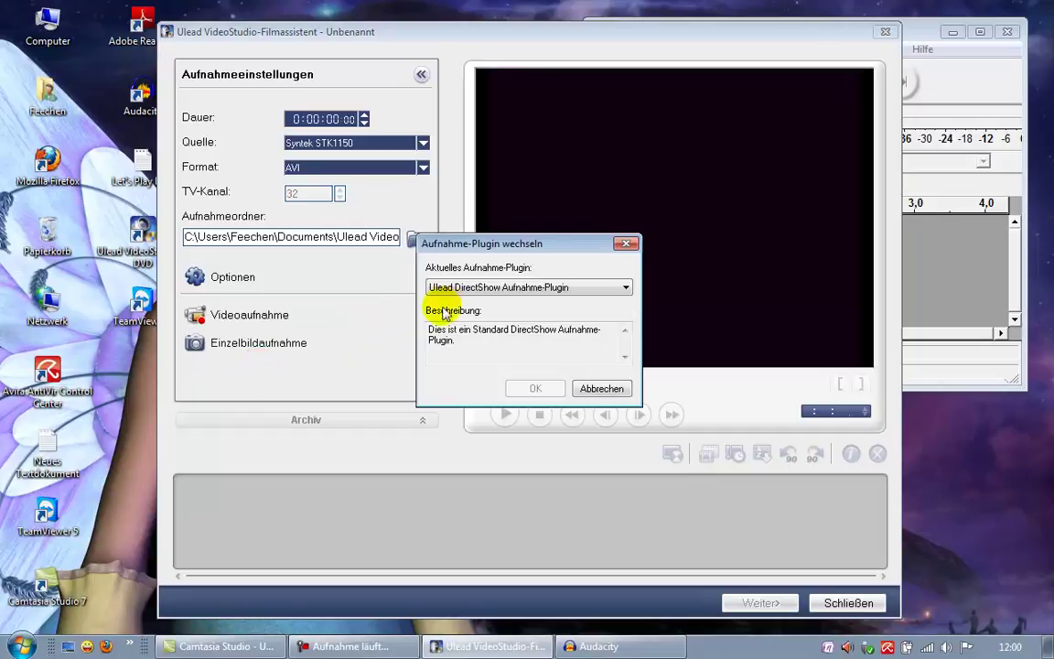
pyautogui.click(499, 287)
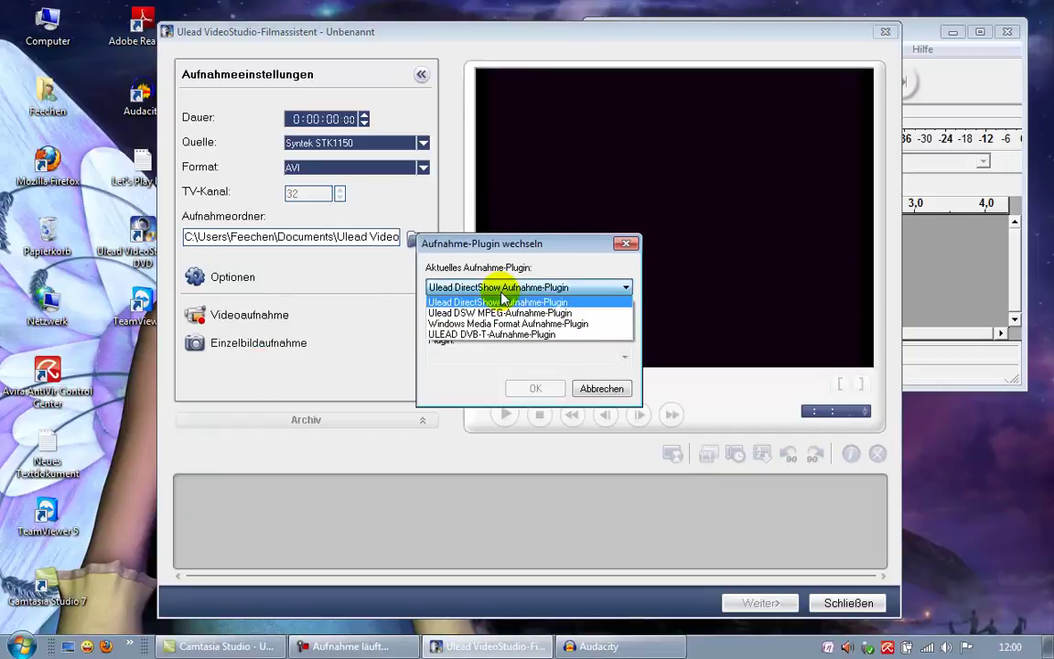
pyautogui.click(502, 295)
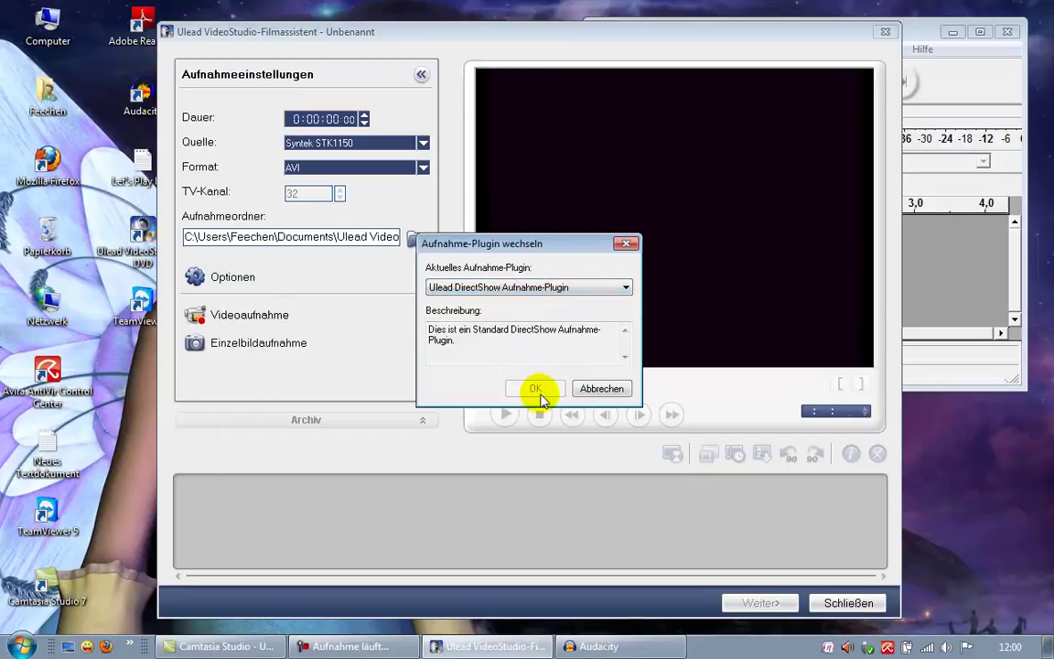
pyautogui.click(602, 389)
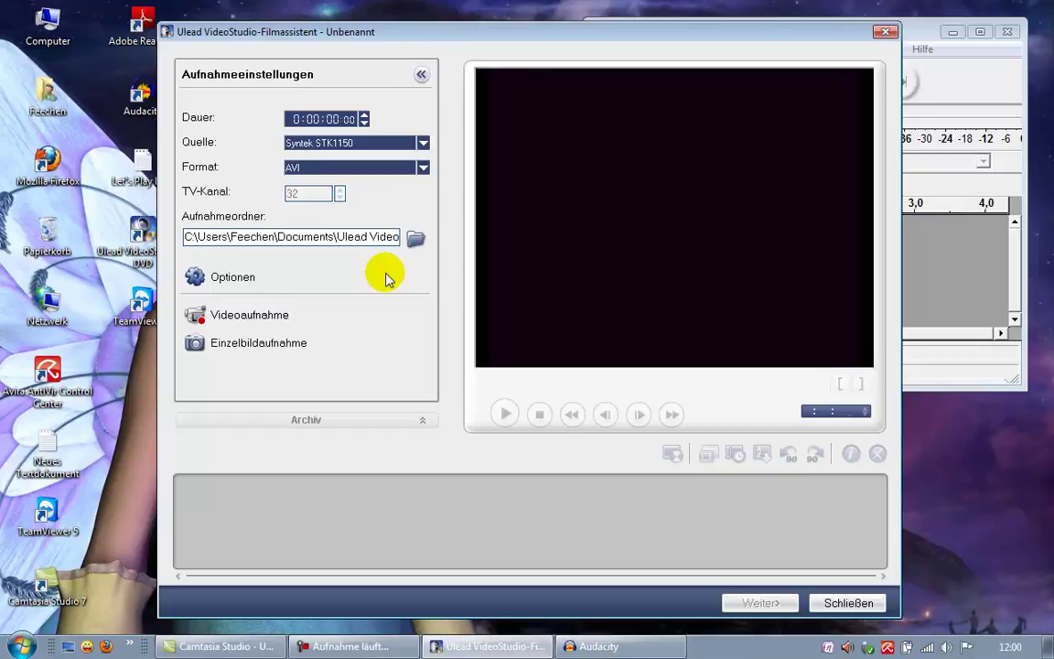
# - Bring Audacity to the front, then close both Audacity and the Ulead VideoStudio-Filmassistent
pyautogui.click(920, 34)
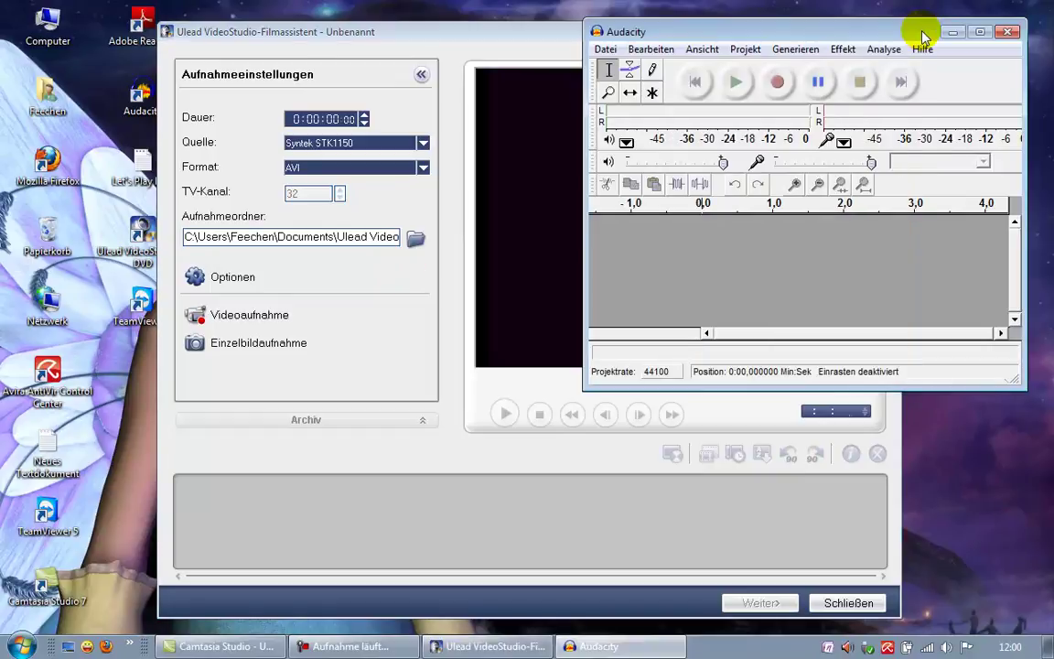
pyautogui.click(778, 82)
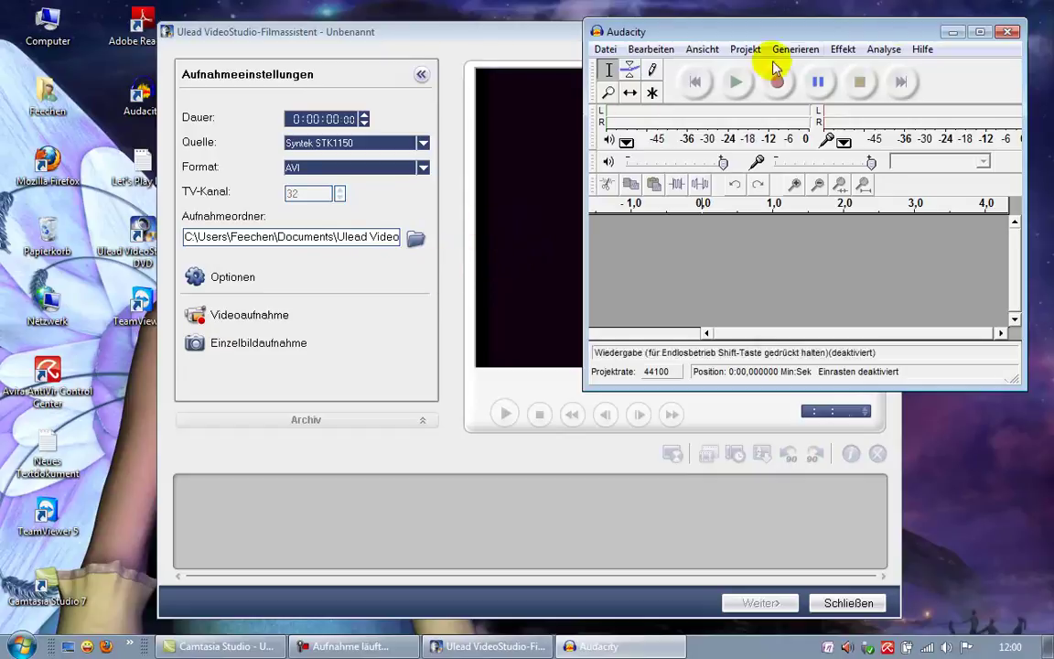
pyautogui.click(1008, 32)
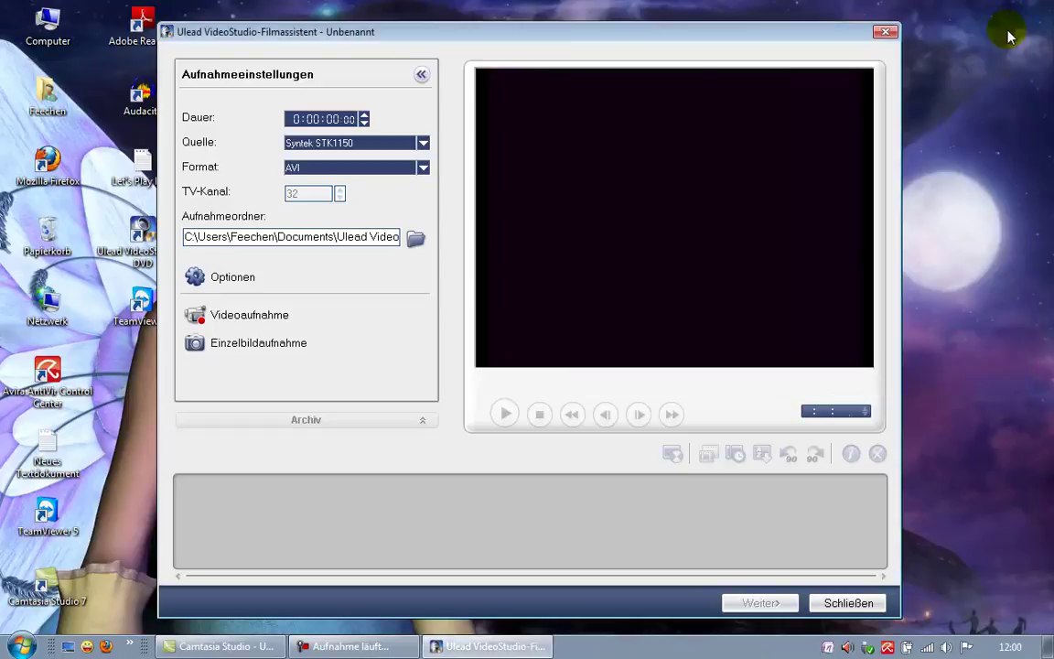
pyautogui.click(884, 34)
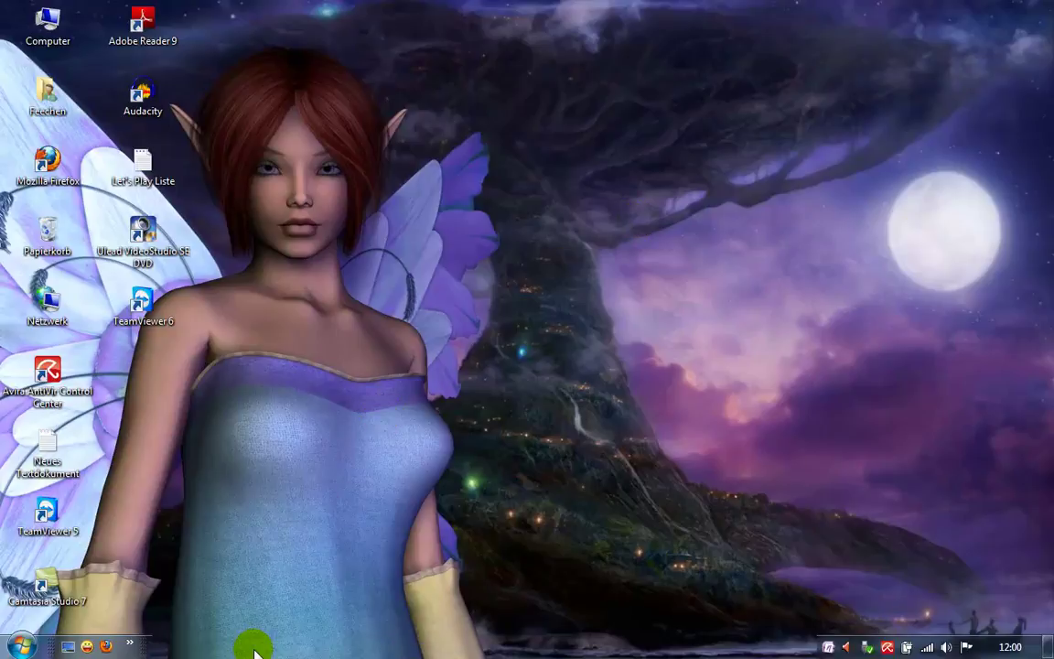
# - Switch to Camtasia Studio and import the video clip UVS101210-001 from the 10.0 folder of Ulead VideoStudio SE
pyautogui.click(257, 648)
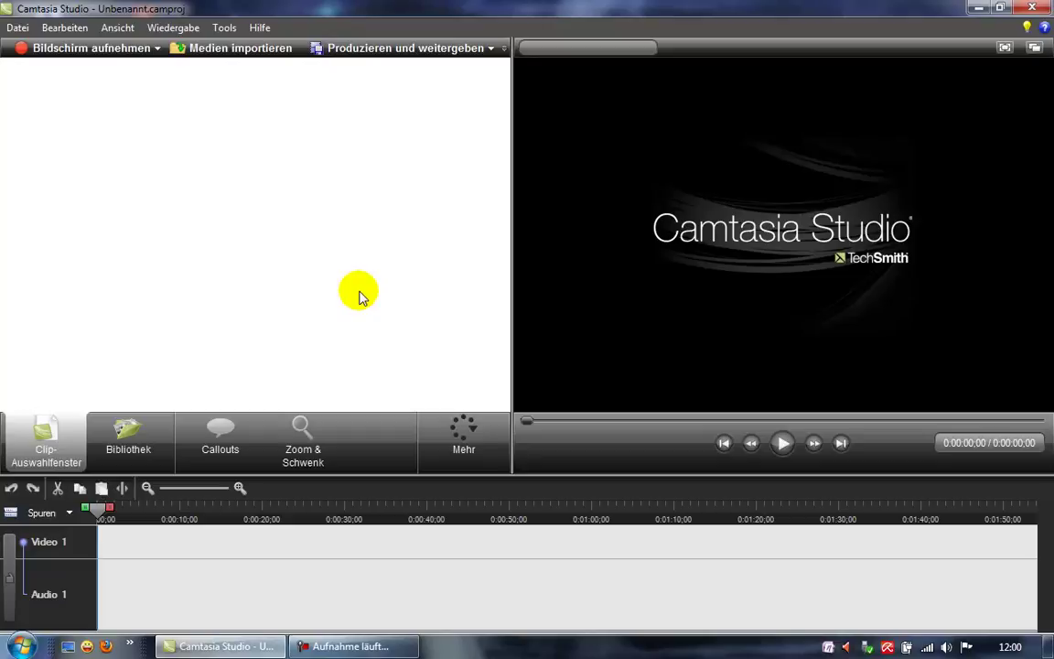
pyautogui.click(230, 52)
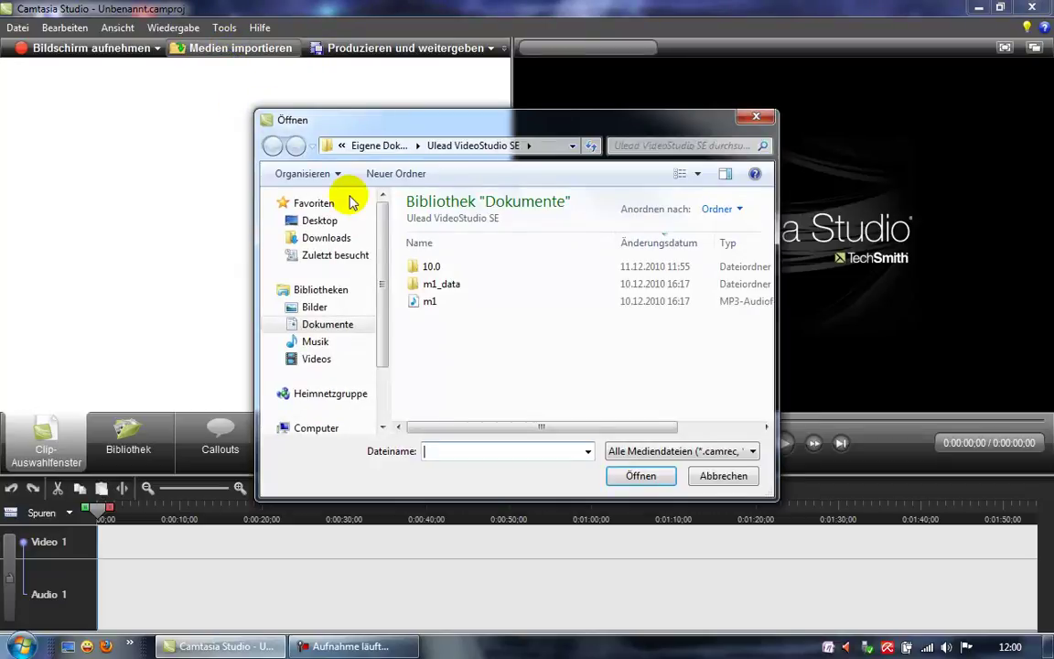
pyautogui.doubleClick(426, 266)
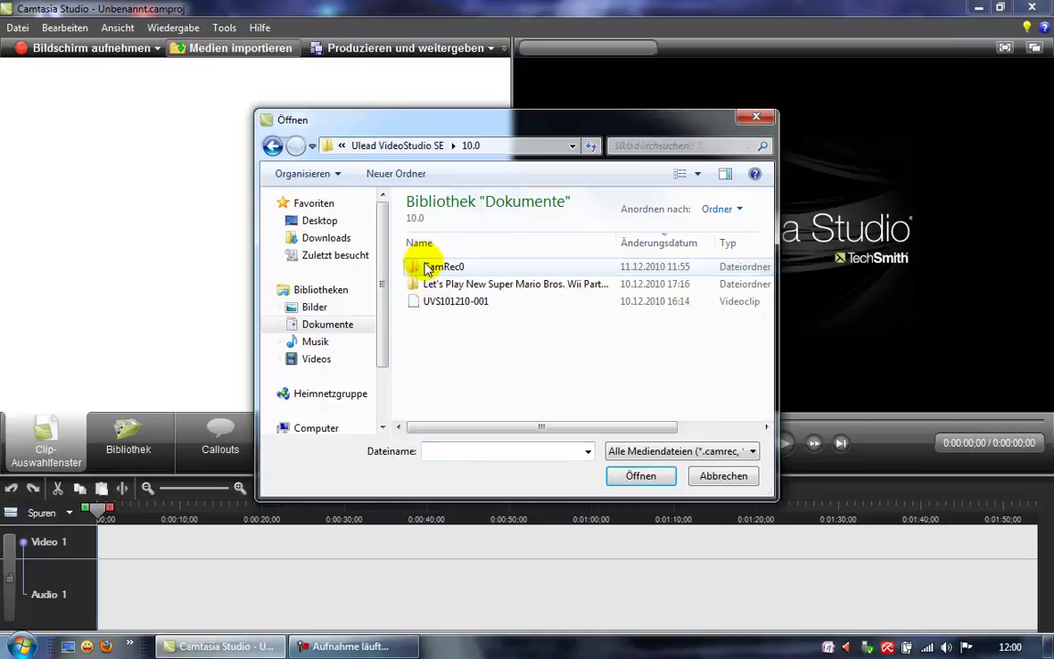
pyautogui.doubleClick(432, 302)
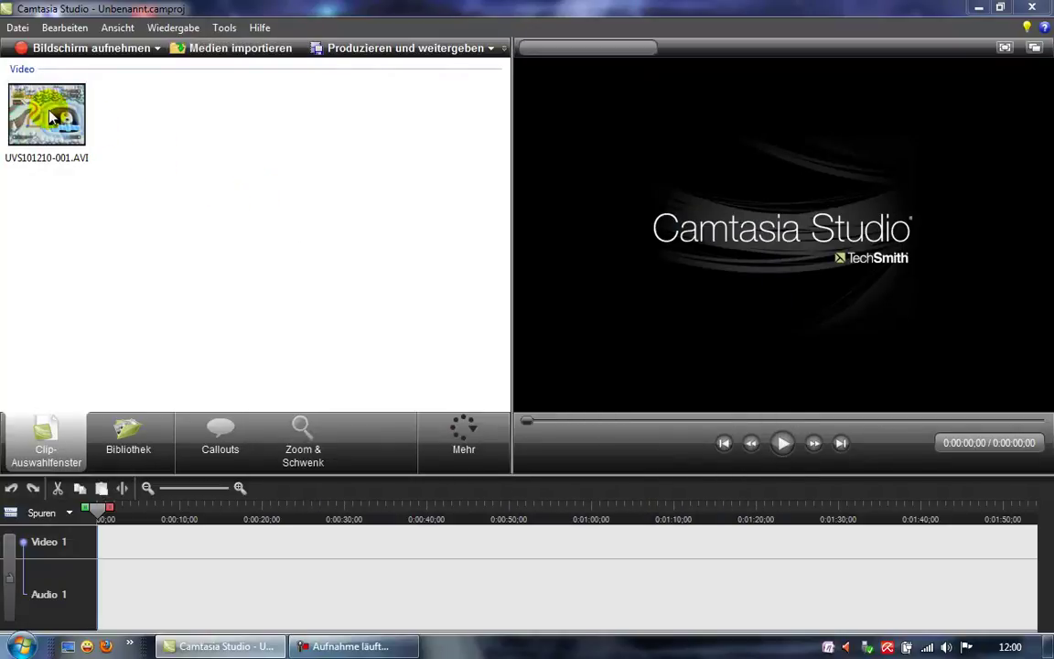
# - Play a short preview of the imported clip UVS101210-001.AVI and stop it
pyautogui.doubleClick(66, 135)
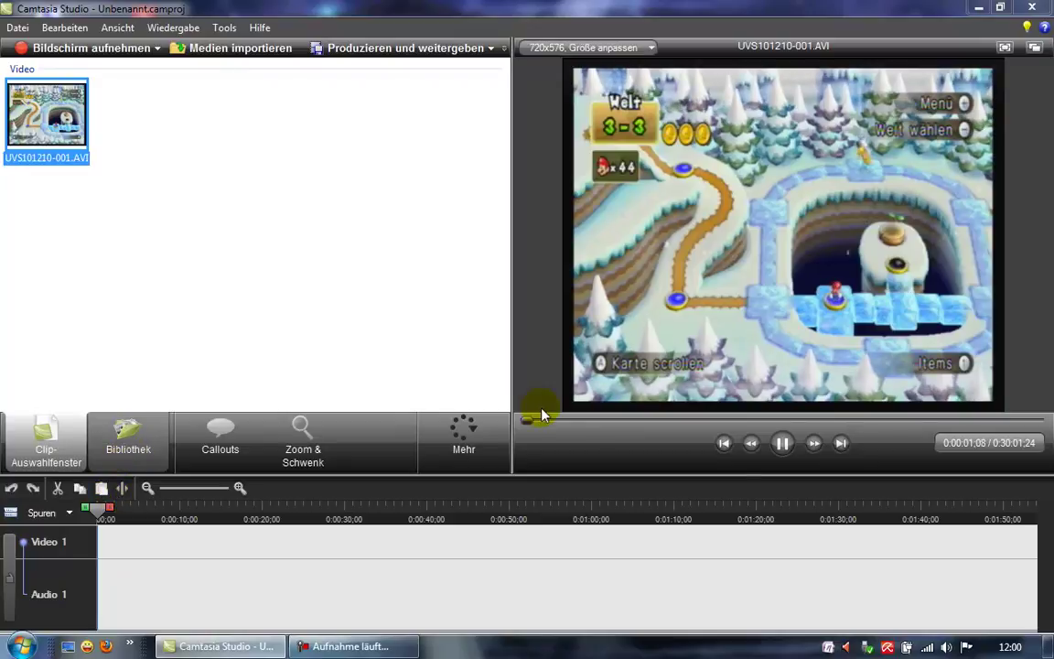
pyautogui.click(778, 443)
pyautogui.click(756, 442)
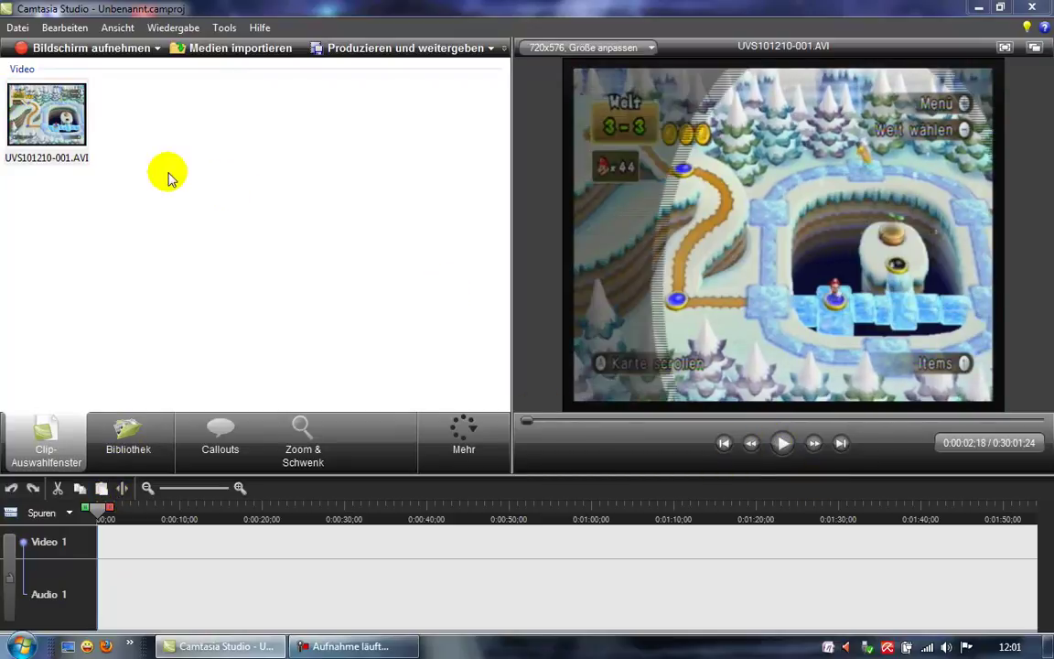
# - Place UVS101210-001.AVI at the start of the Video 1 track and set the editing dimensions to 720 x 576
pyautogui.moveTo(54, 101); pyautogui.dragTo(103, 544)
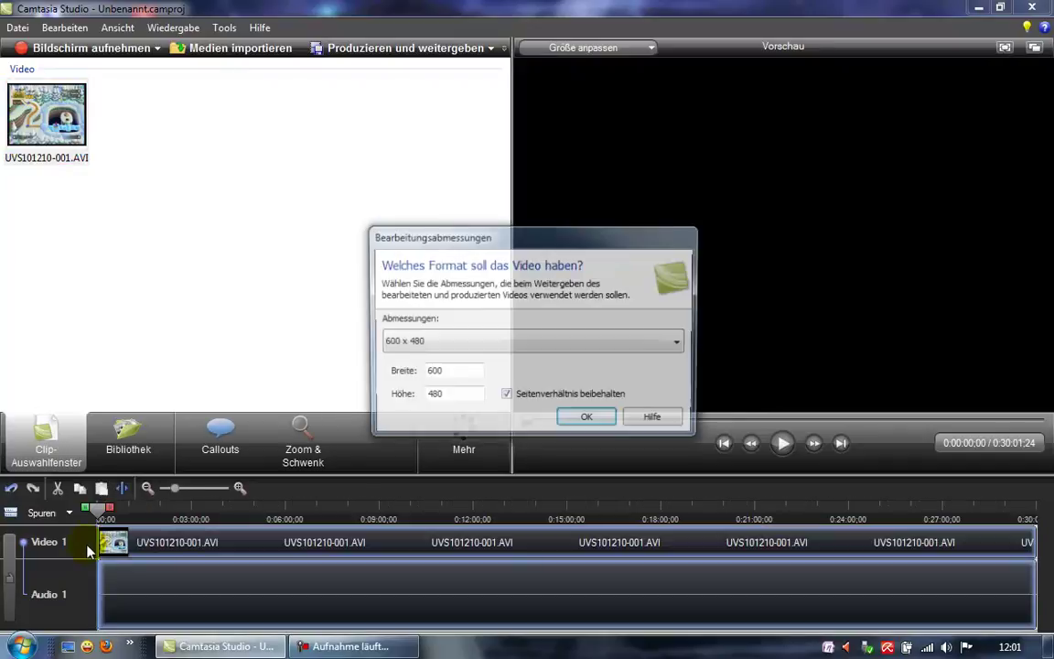
pyautogui.click(496, 341)
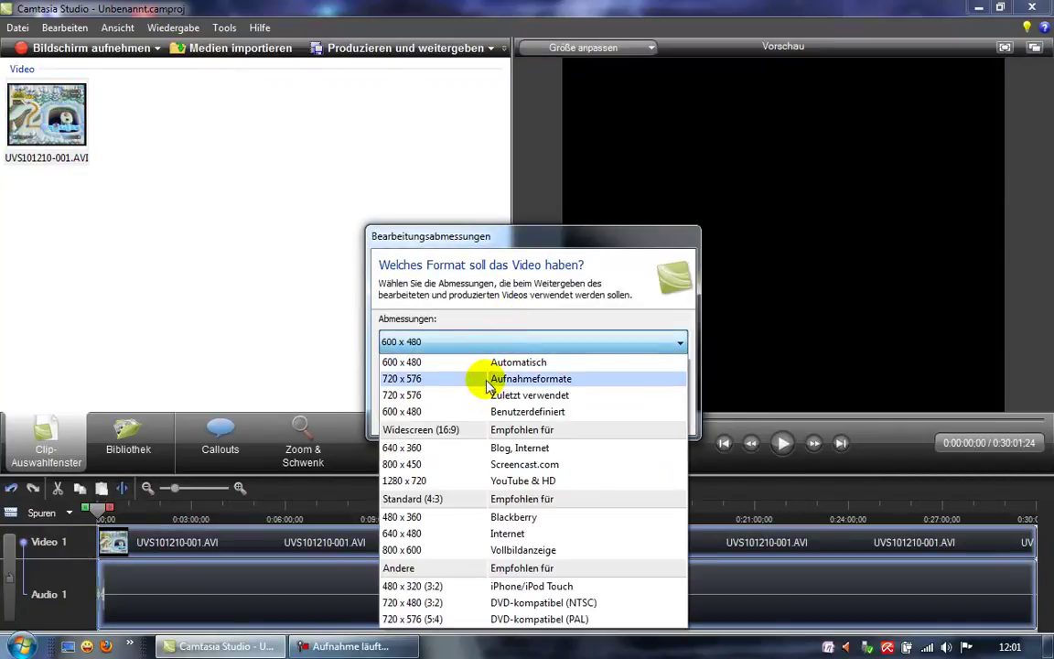
pyautogui.click(487, 380)
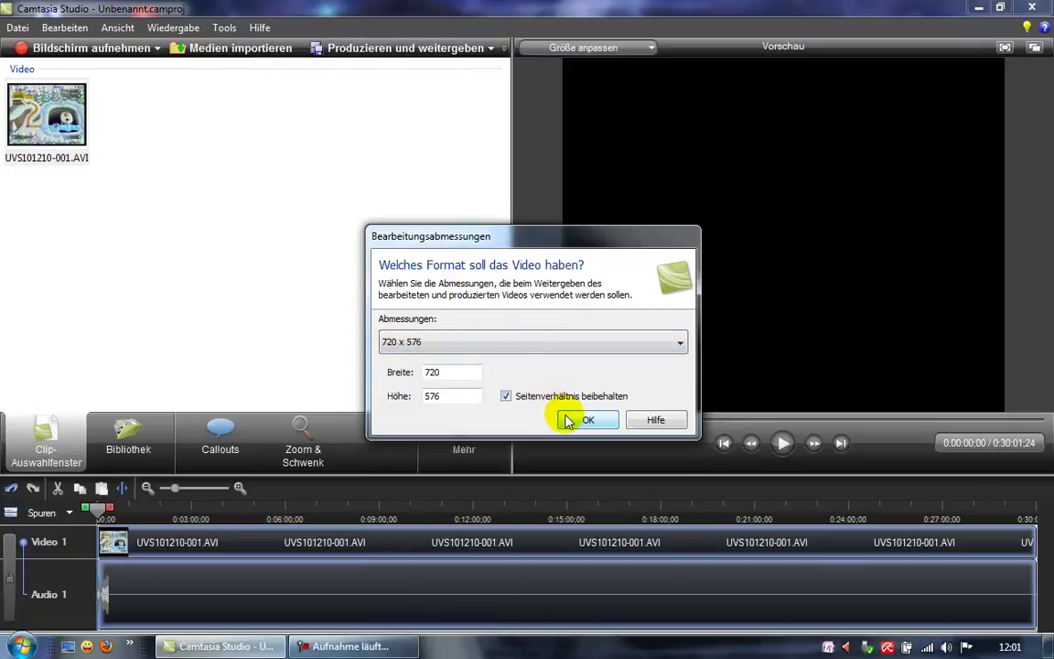
pyautogui.click(567, 420)
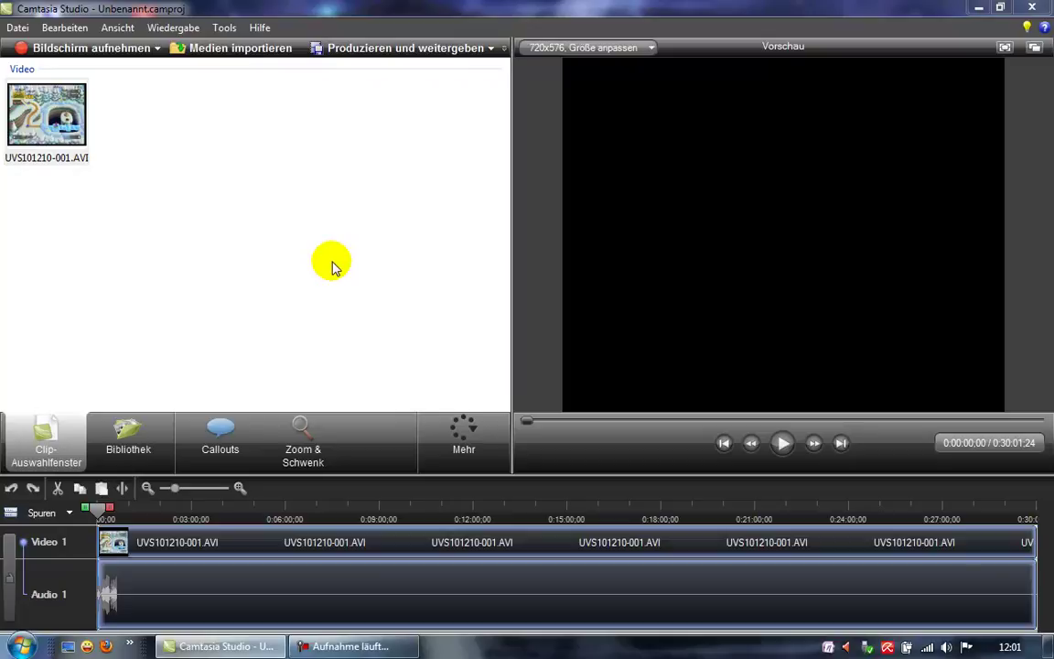
pyautogui.click(321, 648)
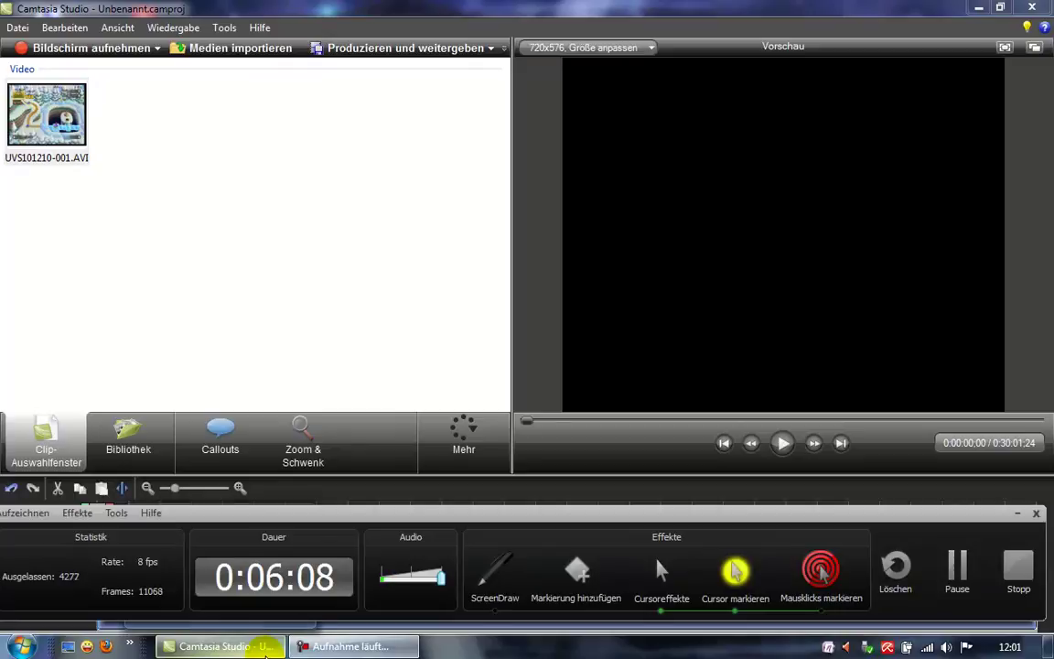
pyautogui.click(265, 648)
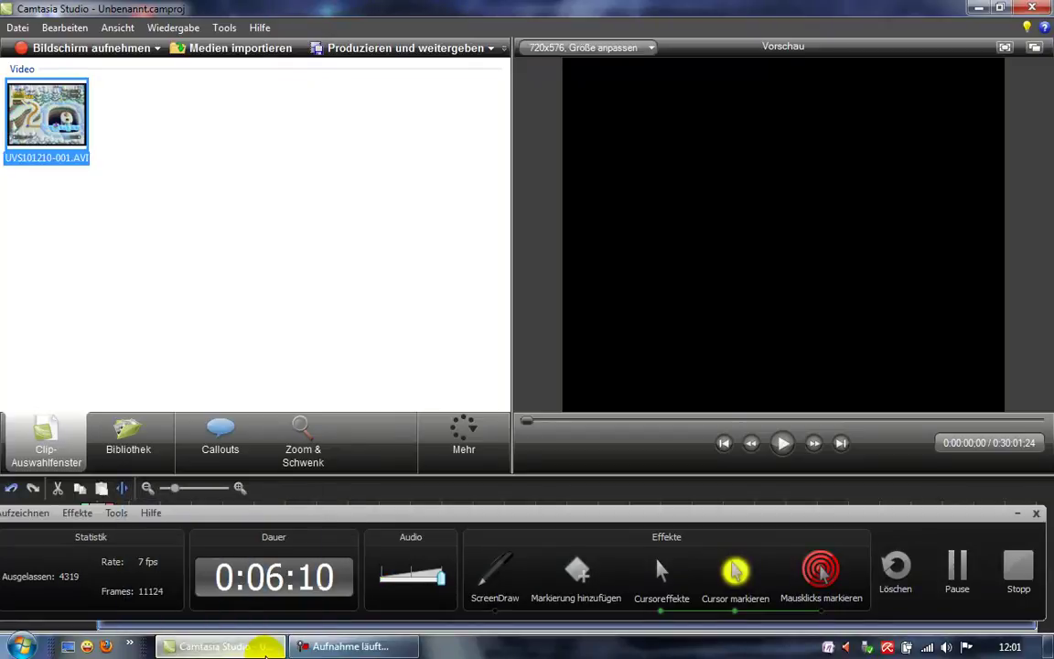
pyautogui.click(299, 332)
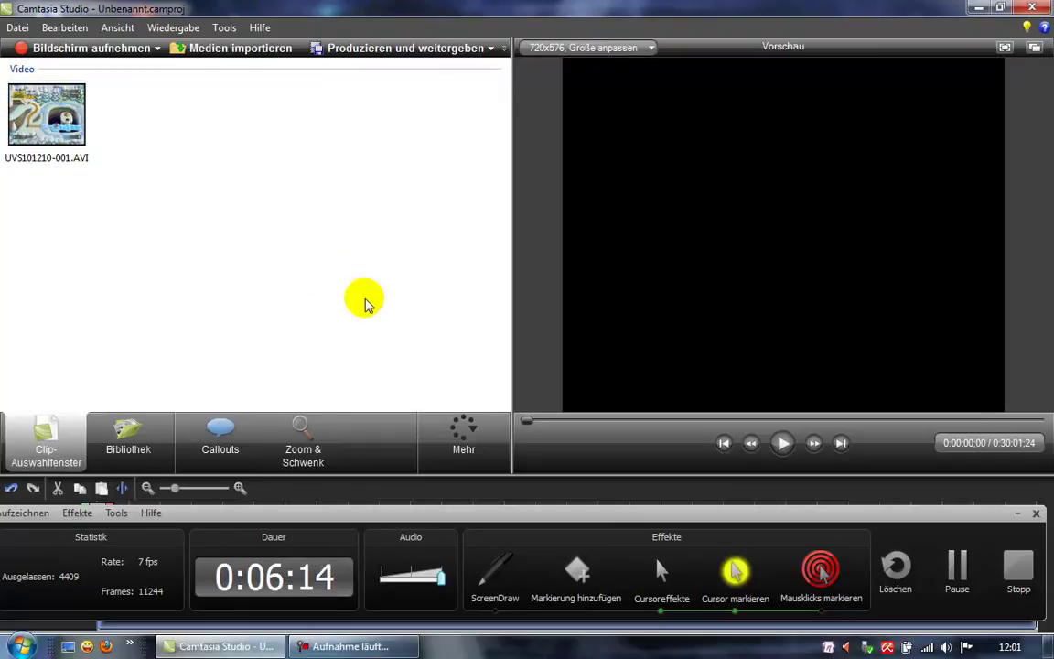
pyautogui.click(1018, 514)
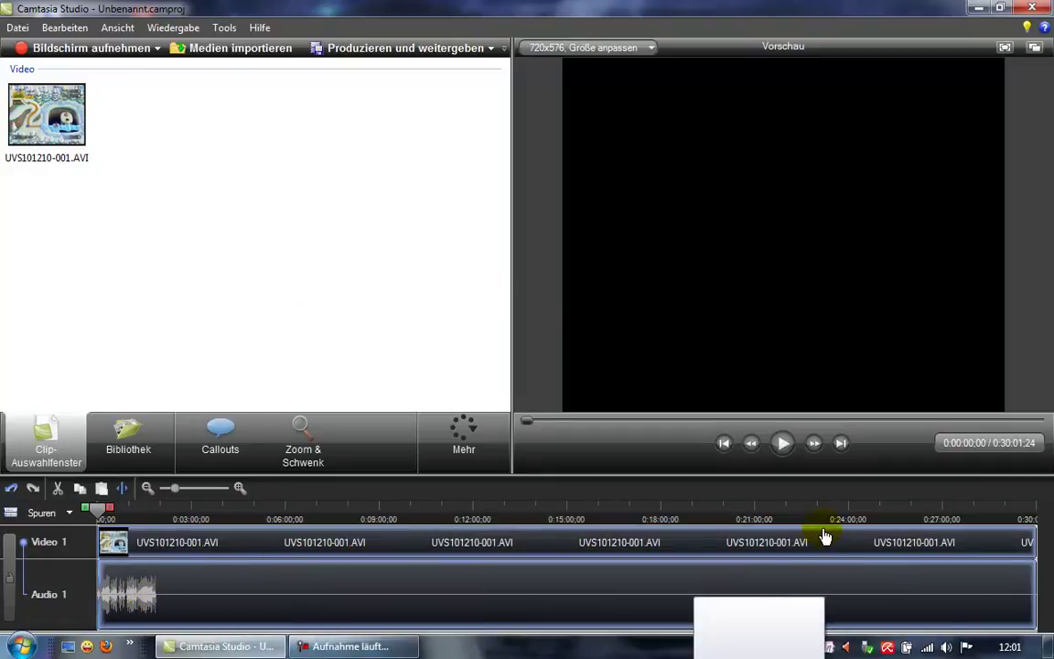
# - Import the MP3 audio file m1 from the Ulead VideoStudio SE folder in the Dokumente library
pyautogui.click(256, 56)
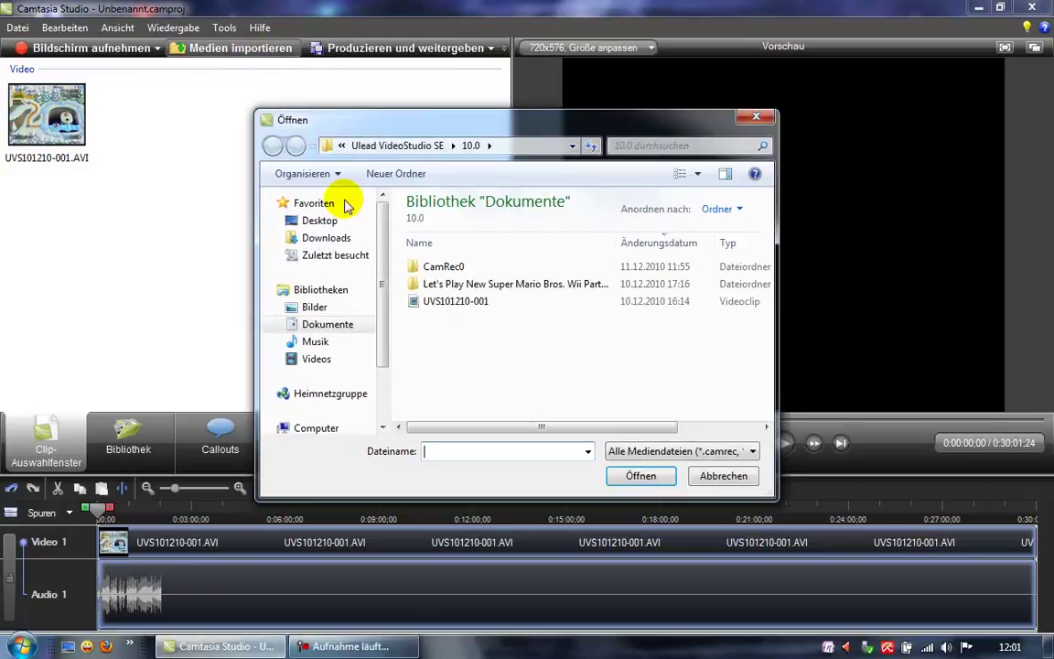
pyautogui.click(320, 325)
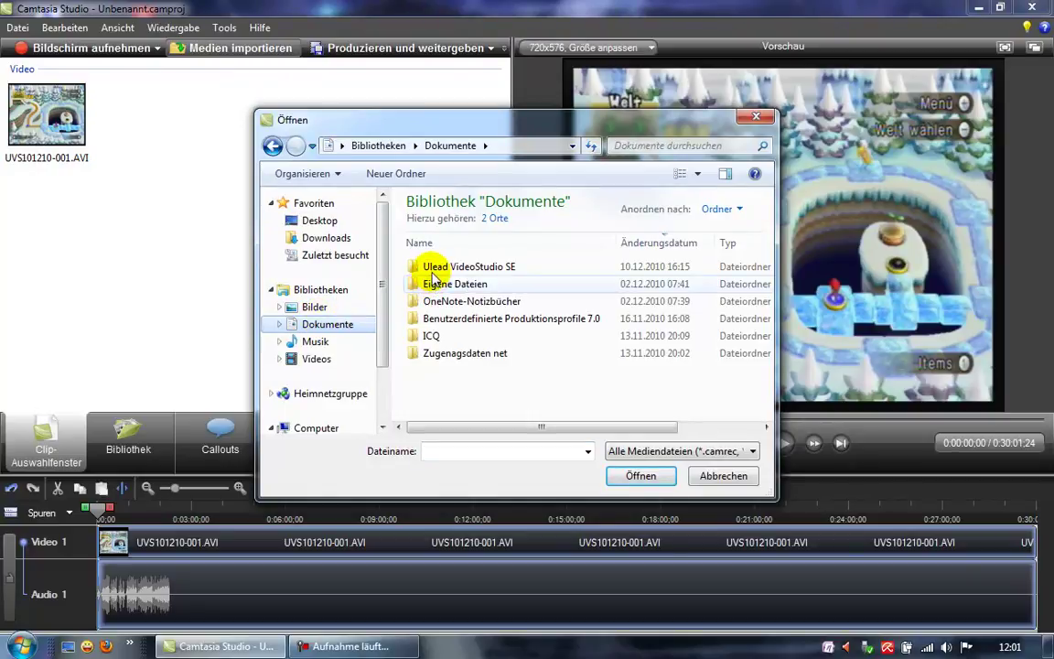
pyautogui.doubleClick(434, 271)
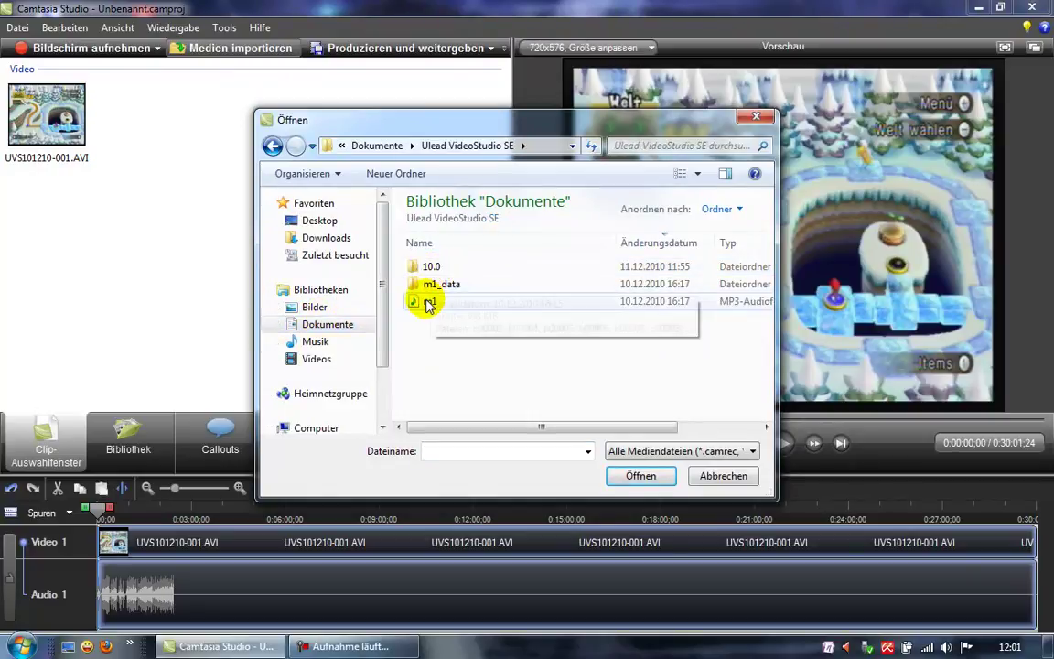
pyautogui.doubleClick(430, 301)
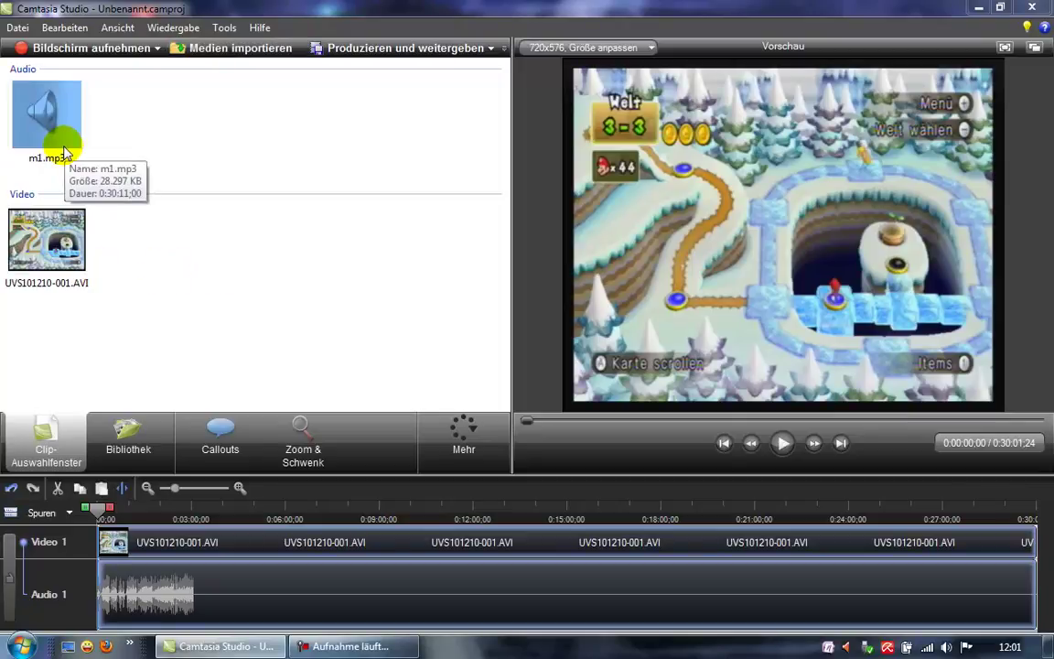
# - Add m1.mp3 at the start of the Audio 2 track and lower the Audio 1 track's volume all the way down
pyautogui.moveTo(65, 154); pyautogui.dragTo(98, 619)
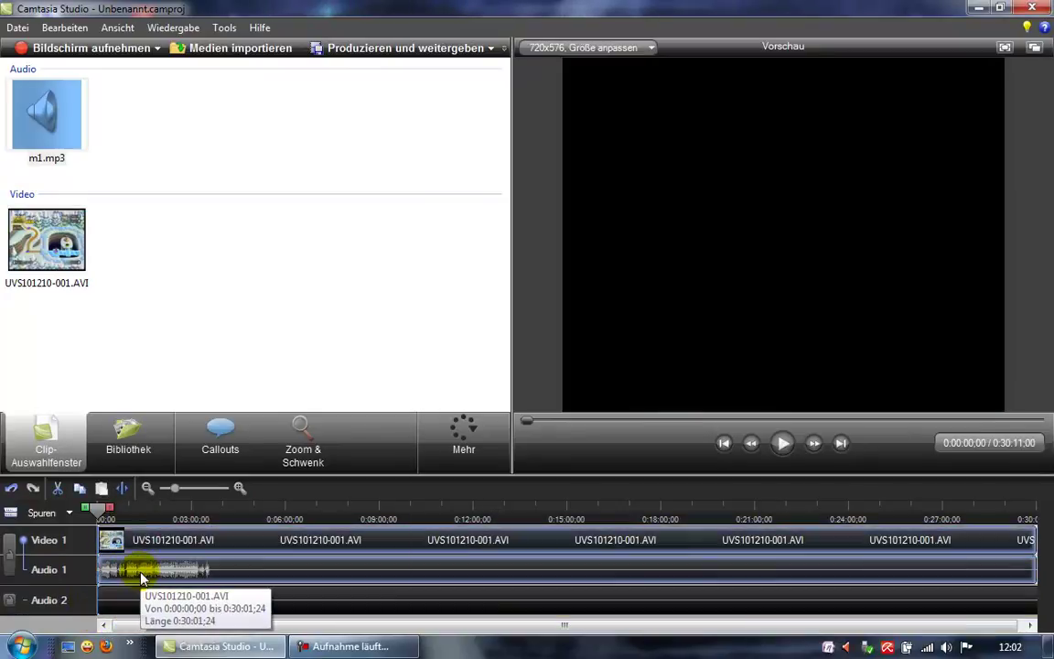
pyautogui.rightClick(140, 569)
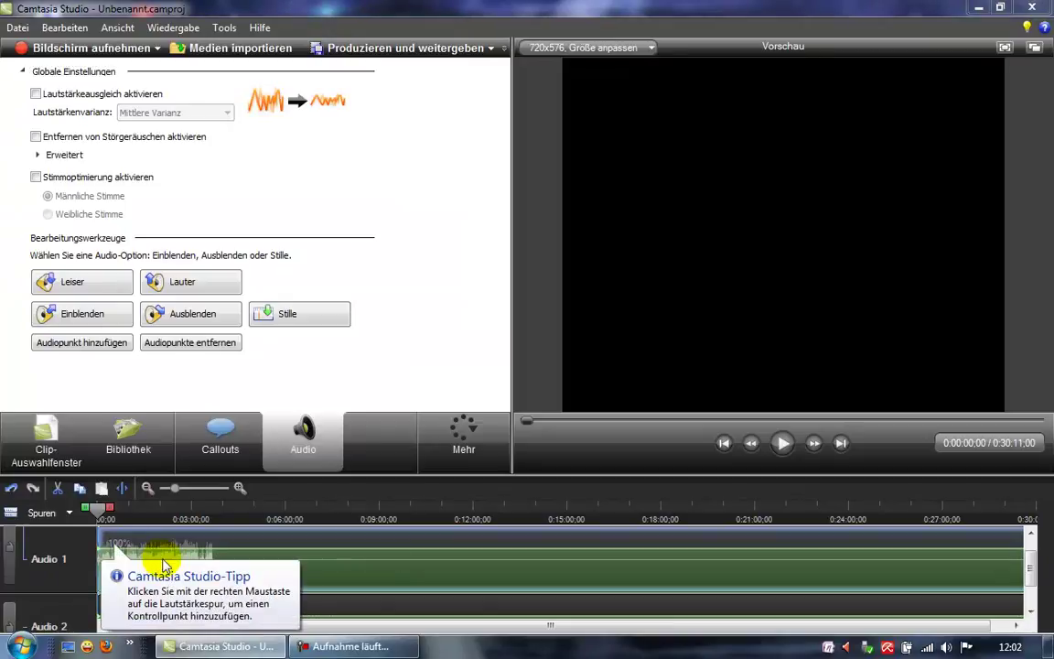
pyautogui.moveTo(174, 547); pyautogui.dragTo(171, 590)
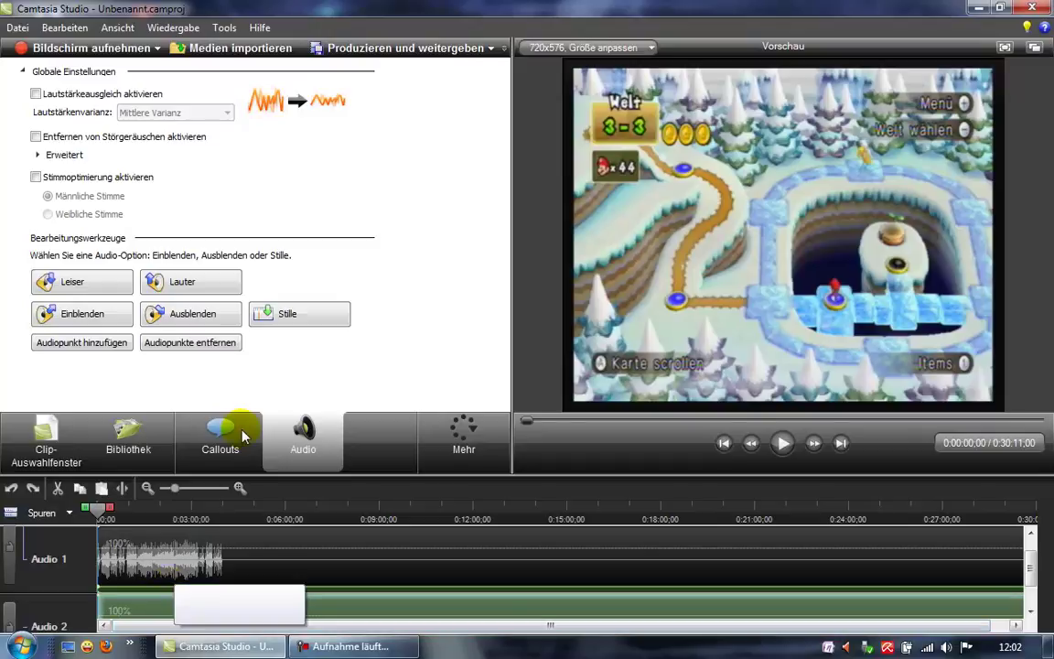
pyautogui.click(364, 328)
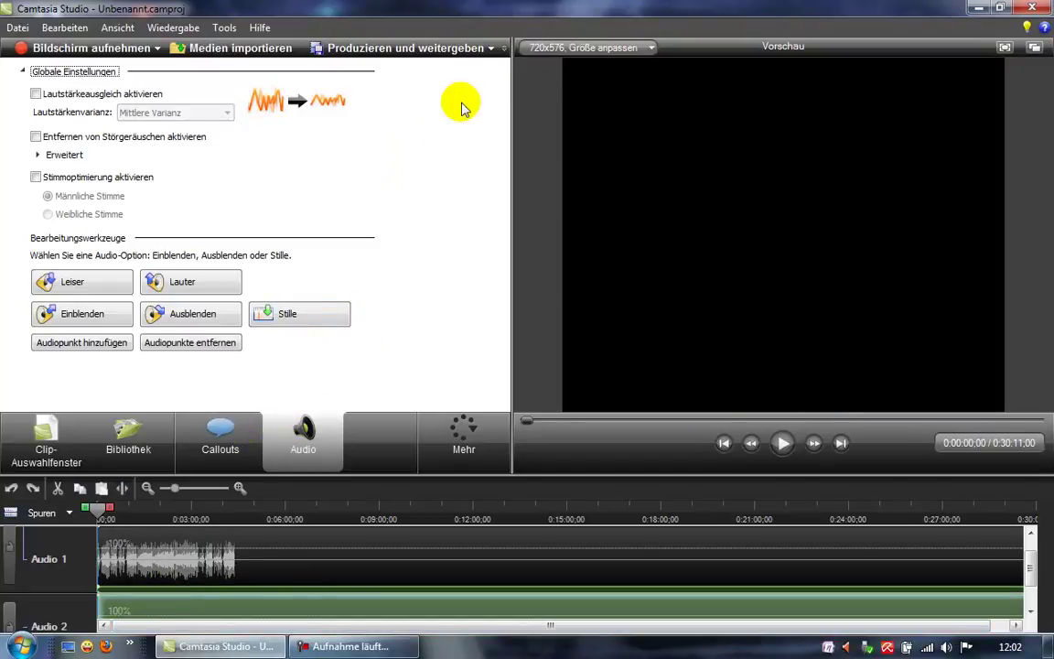
# - Switch from Camtasia Studio to Audacity, record a test clip of about 2 seconds and dismiss the crashed program
pyautogui.click(981, 11)
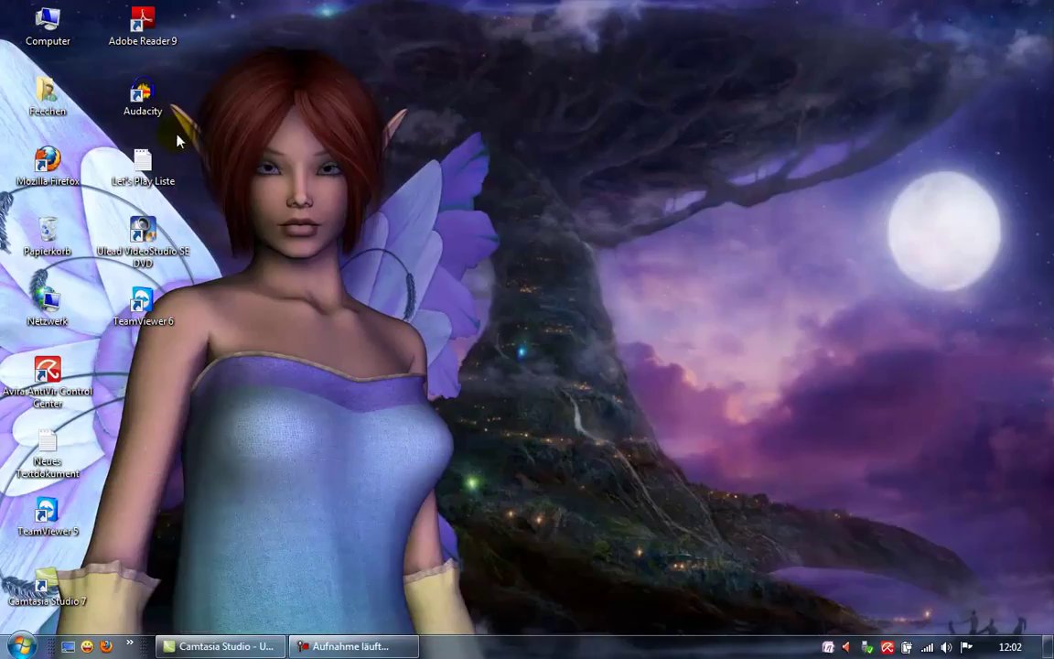
pyautogui.click(143, 95)
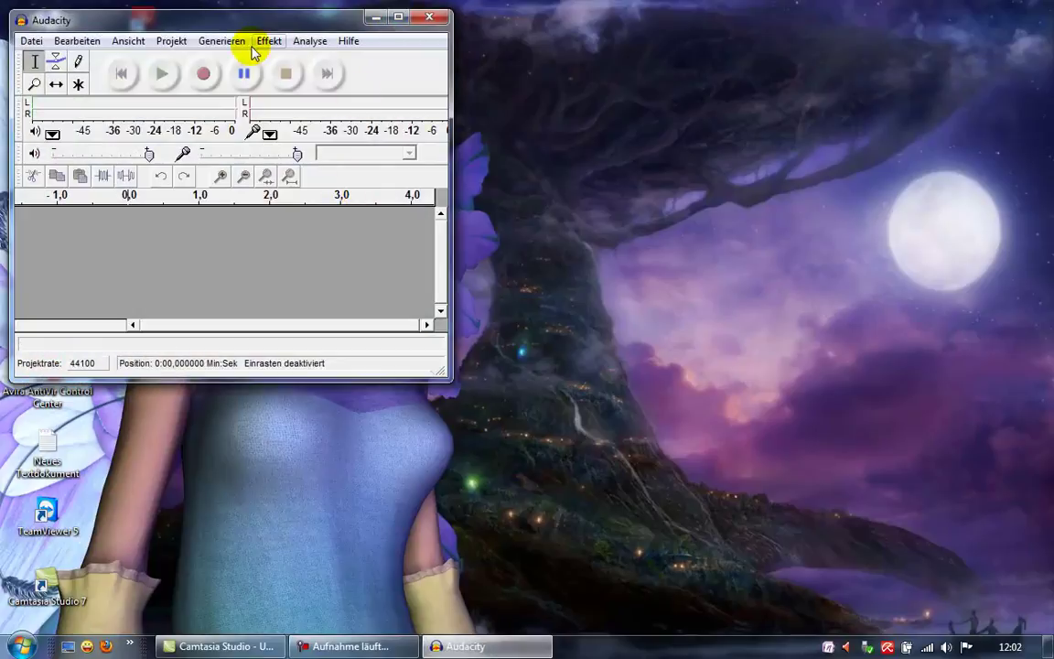
pyautogui.click(30, 40)
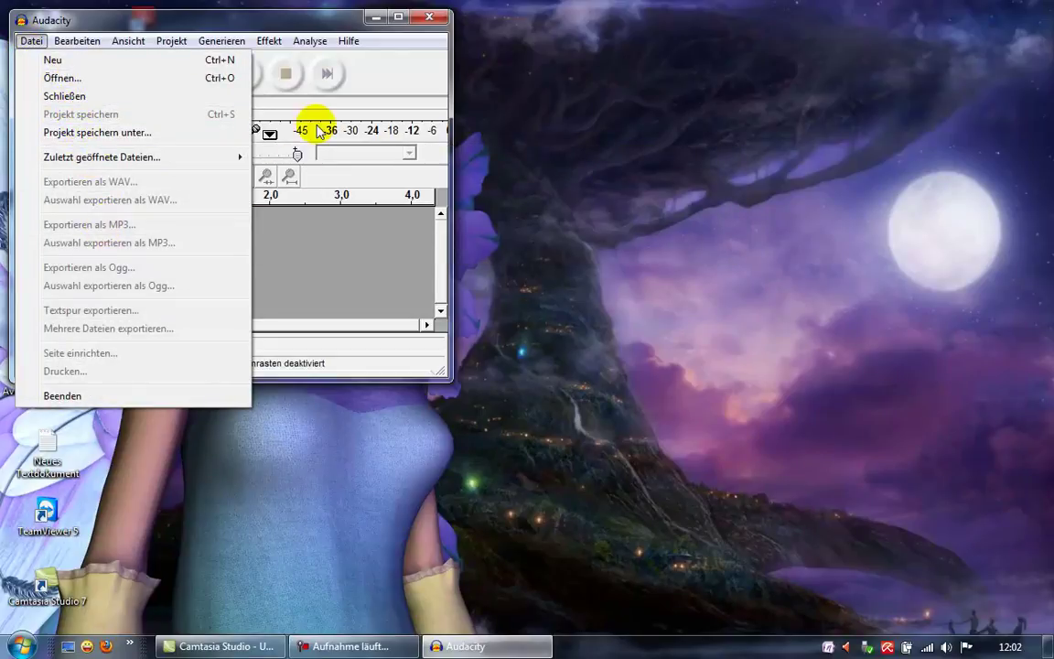
pyautogui.click(343, 60)
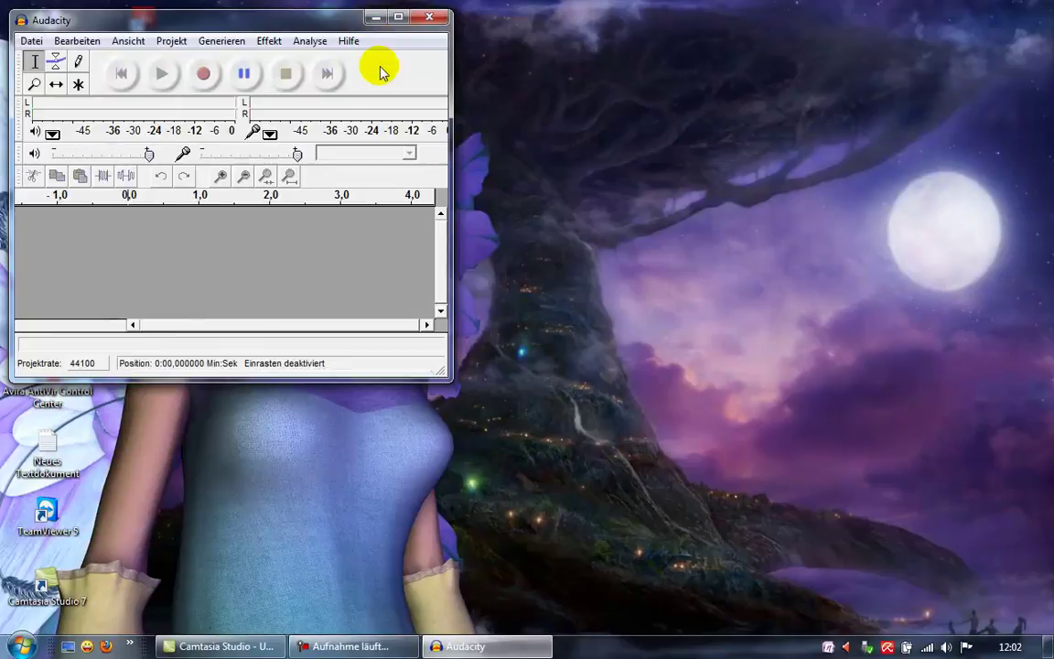
pyautogui.click(203, 75)
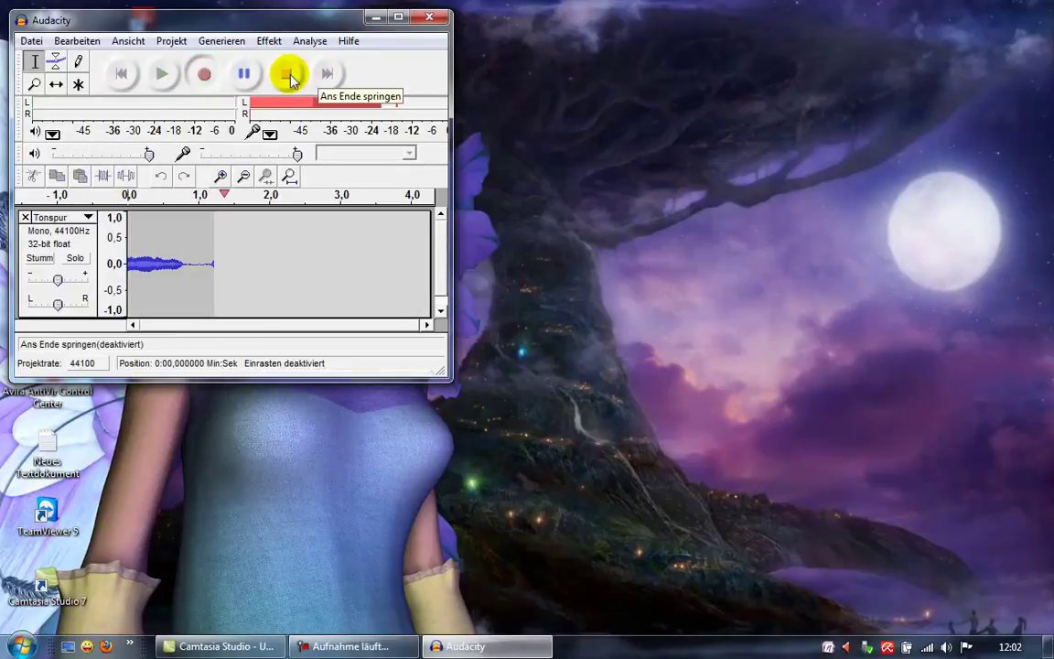
pyautogui.click(286, 73)
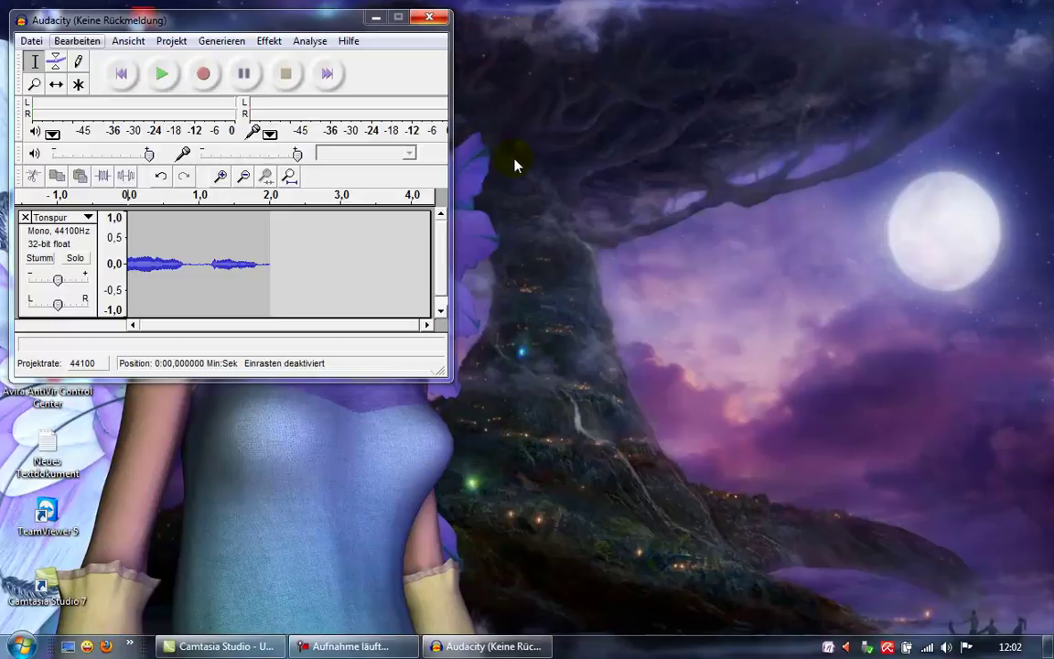
pyautogui.click(364, 130)
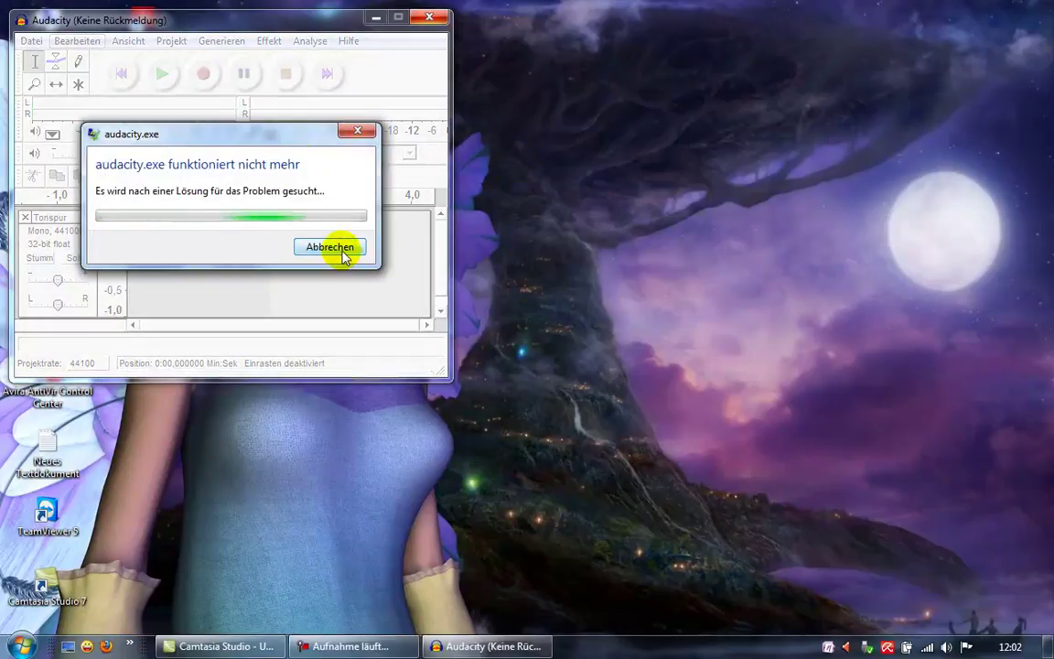
pyautogui.click(344, 252)
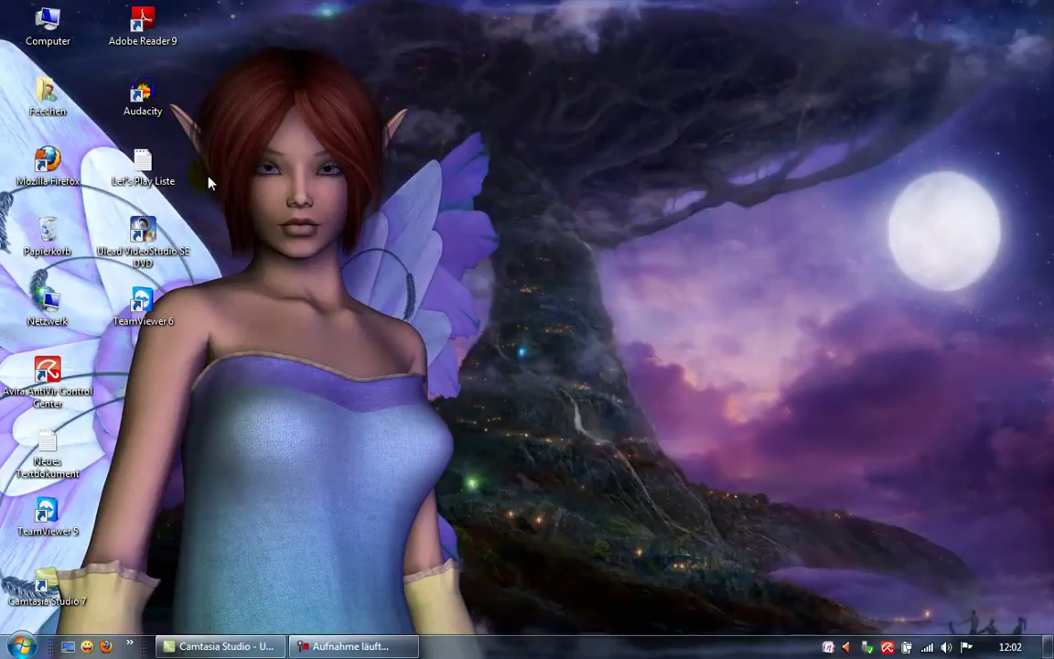
# - Restart Audacity with the leftover temporary files deleted and record a test clip of about 2 seconds
pyautogui.doubleClick(134, 94)
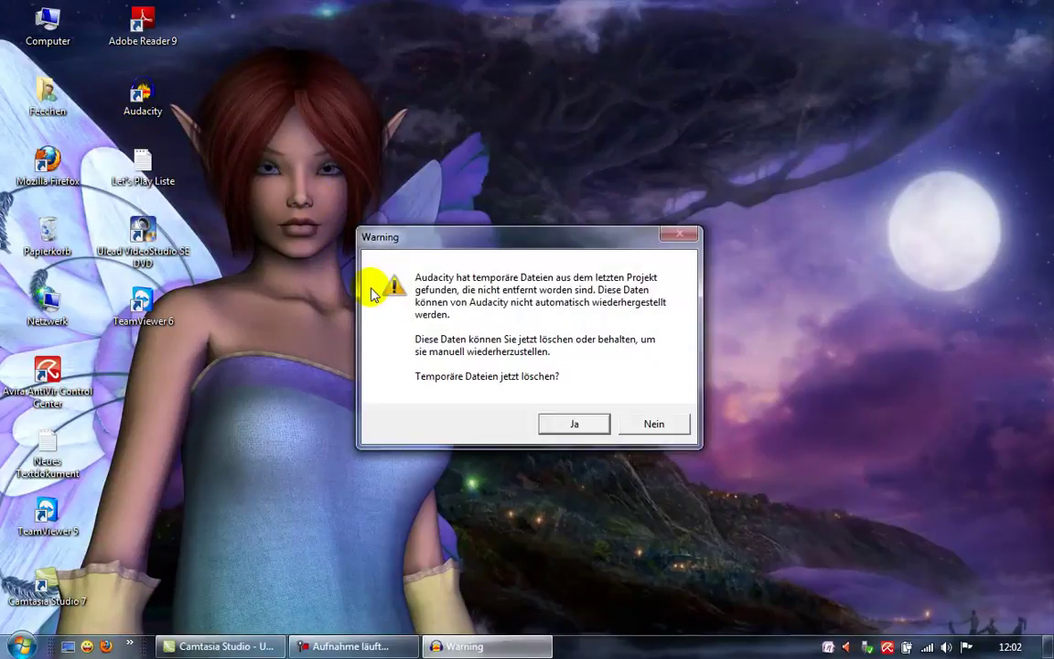
pyautogui.click(574, 424)
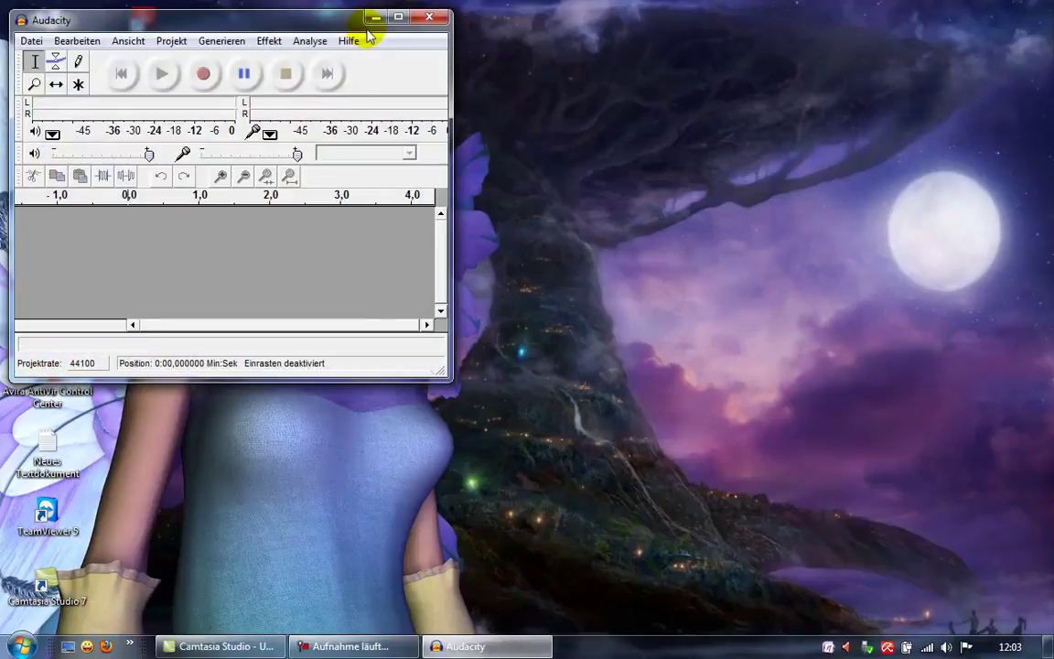
pyautogui.click(203, 73)
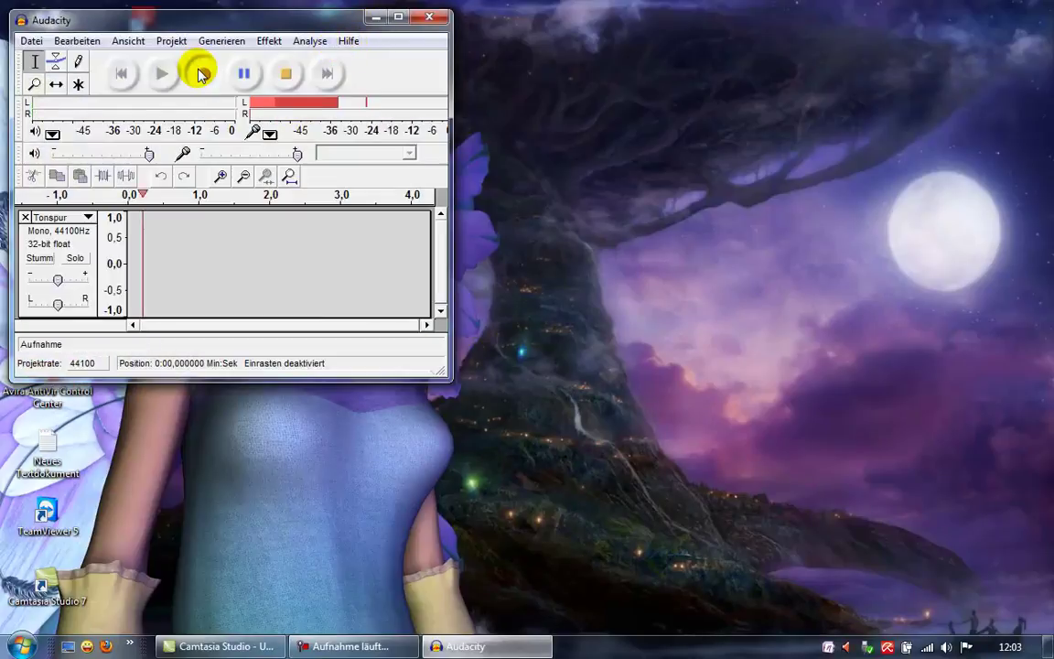
pyautogui.click(289, 75)
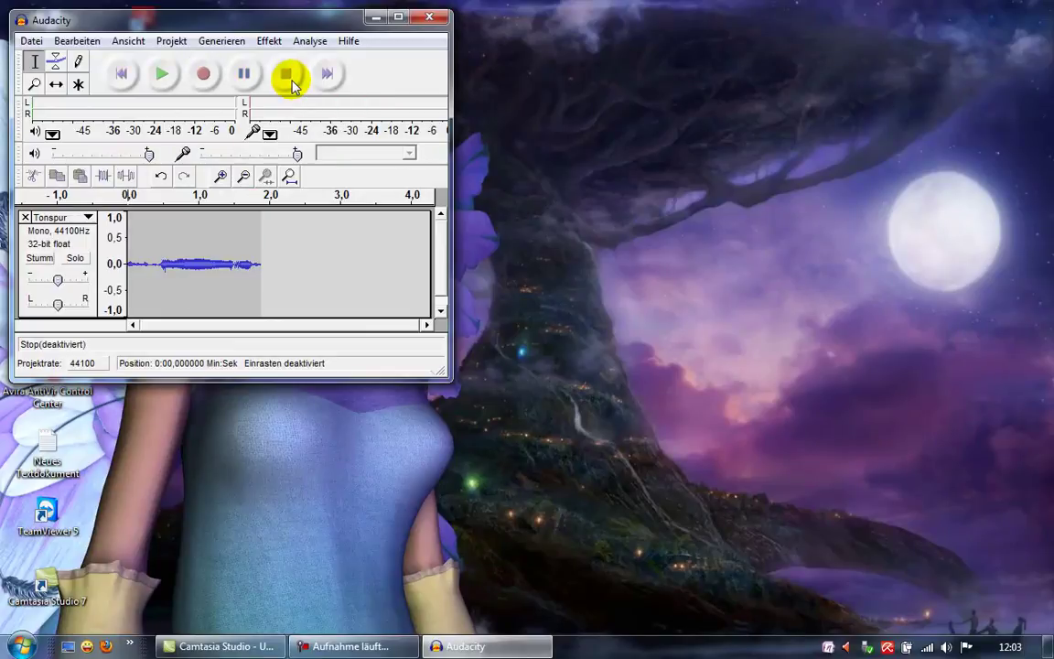
# - In the Audacity preferences, select Mic/Line In (Realtek High Defin) as recording device and view the available playback devices
pyautogui.click(78, 41)
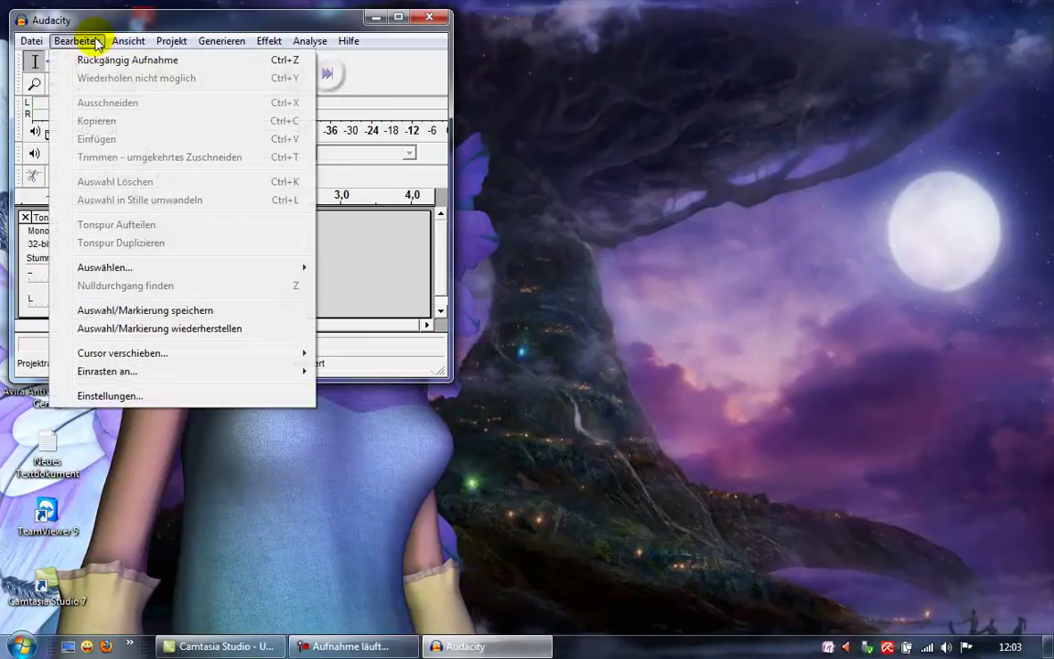
pyautogui.click(111, 396)
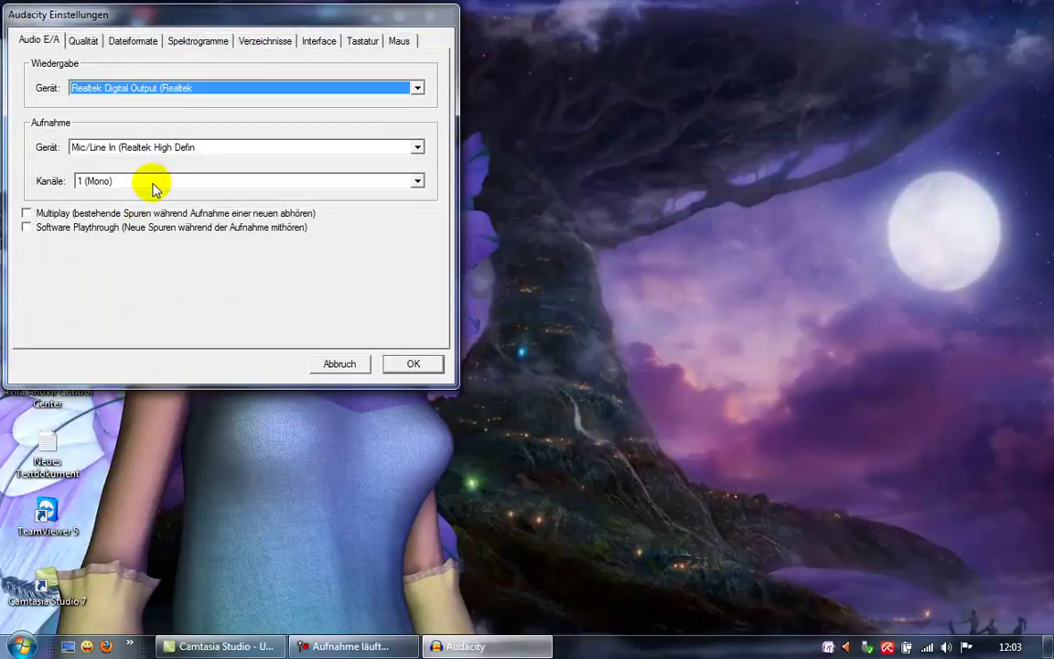
pyautogui.click(209, 152)
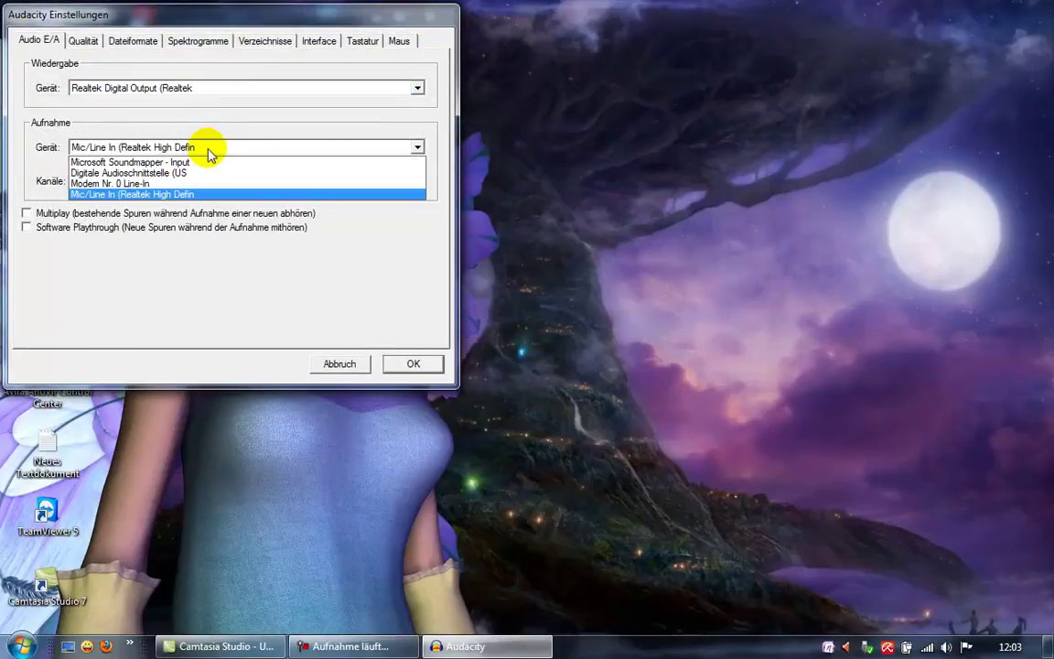
pyautogui.click(178, 195)
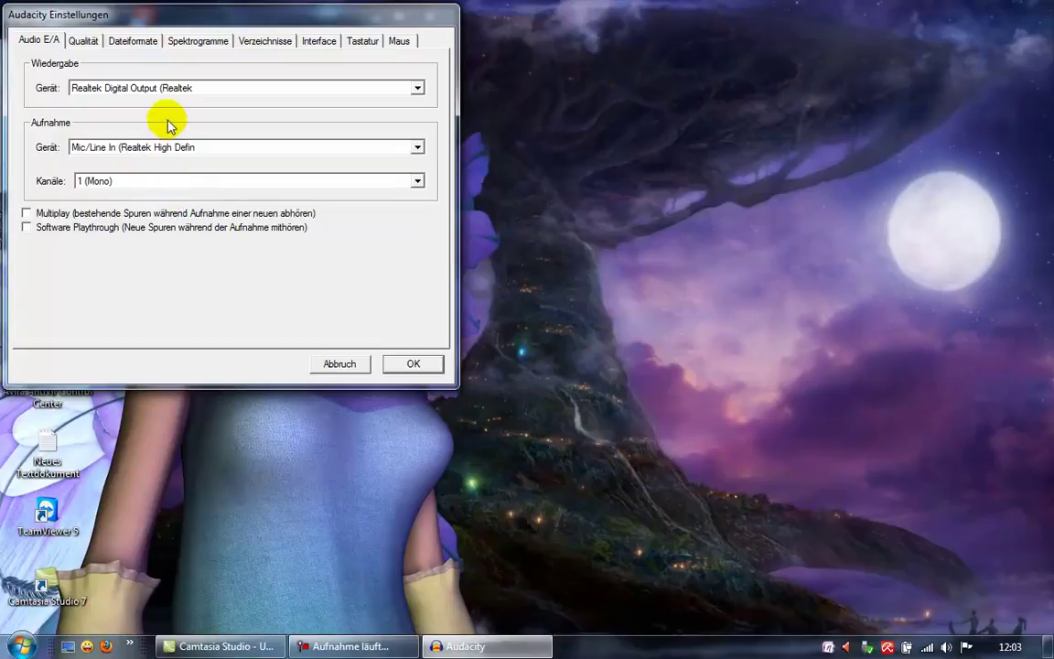
pyautogui.click(165, 89)
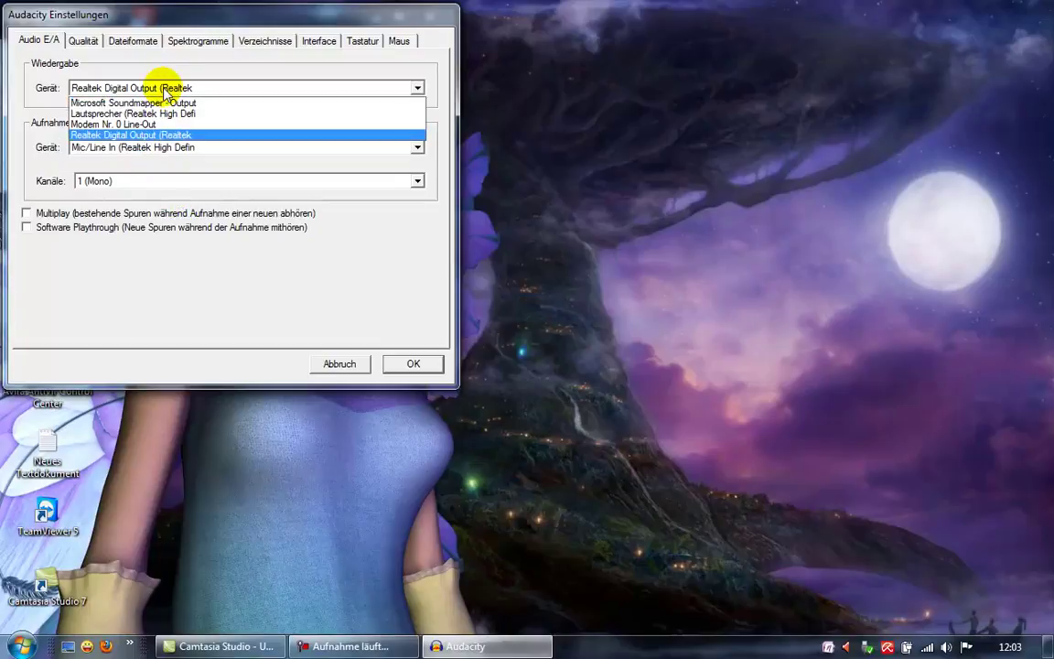
pyautogui.click(165, 89)
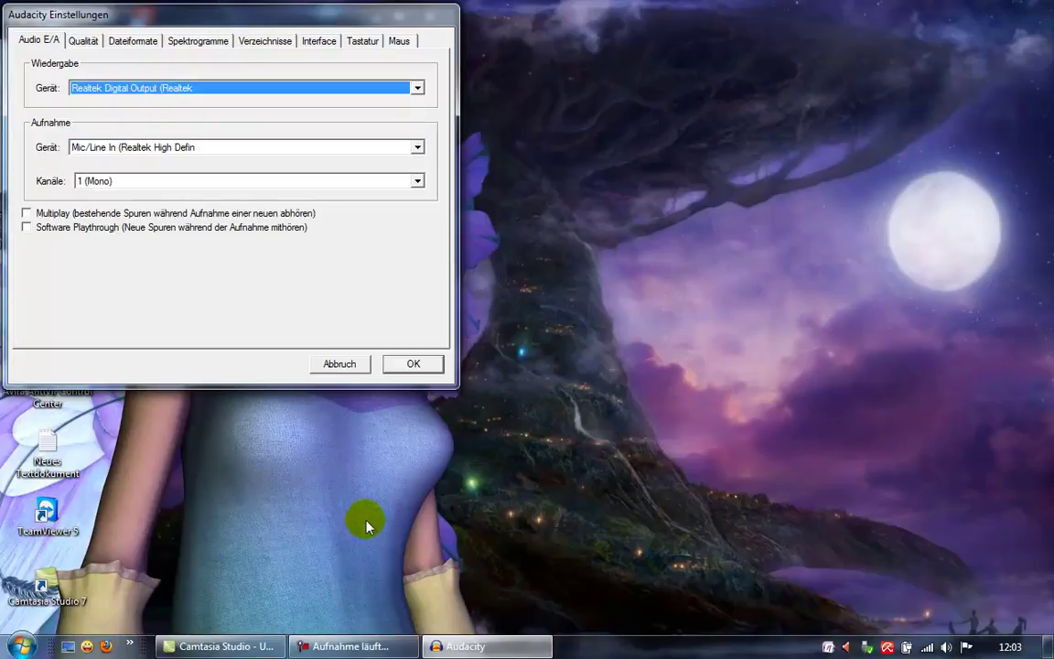
# - Set the recording channels to 2 (Stereo) and apply the preferences
pyautogui.click(357, 180)
pyautogui.click(357, 181)
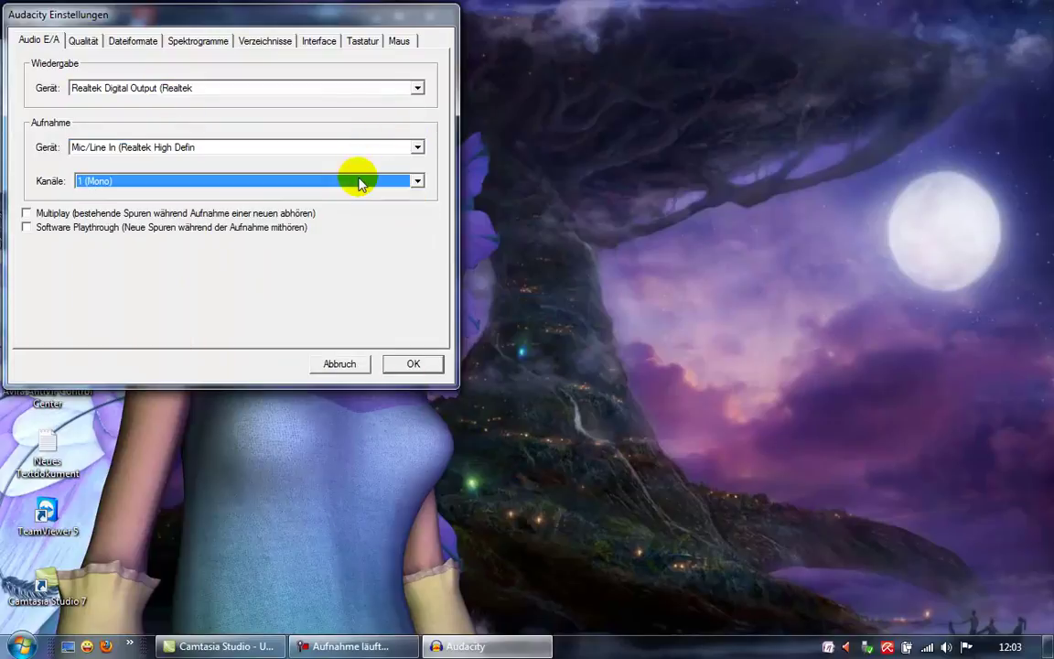
pyautogui.click(357, 181)
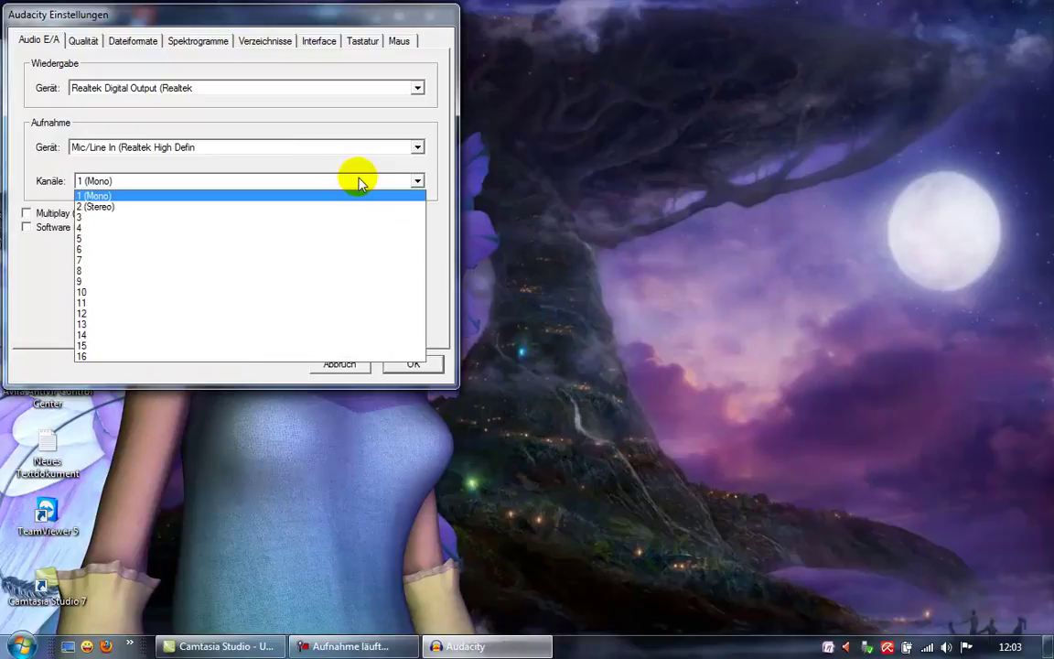
pyautogui.click(314, 207)
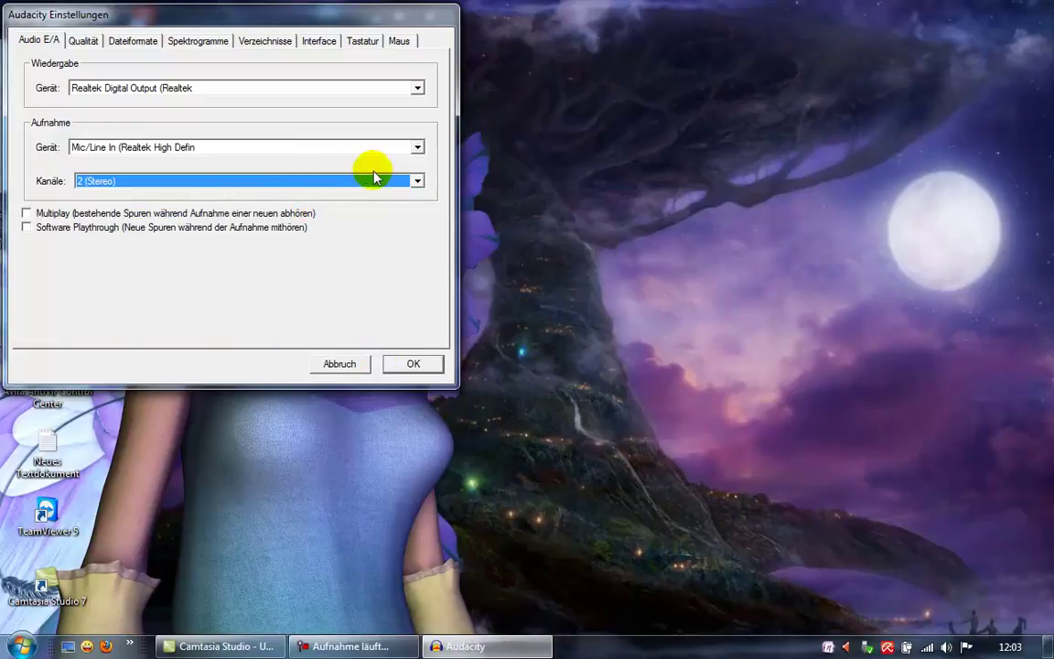
pyautogui.click(412, 364)
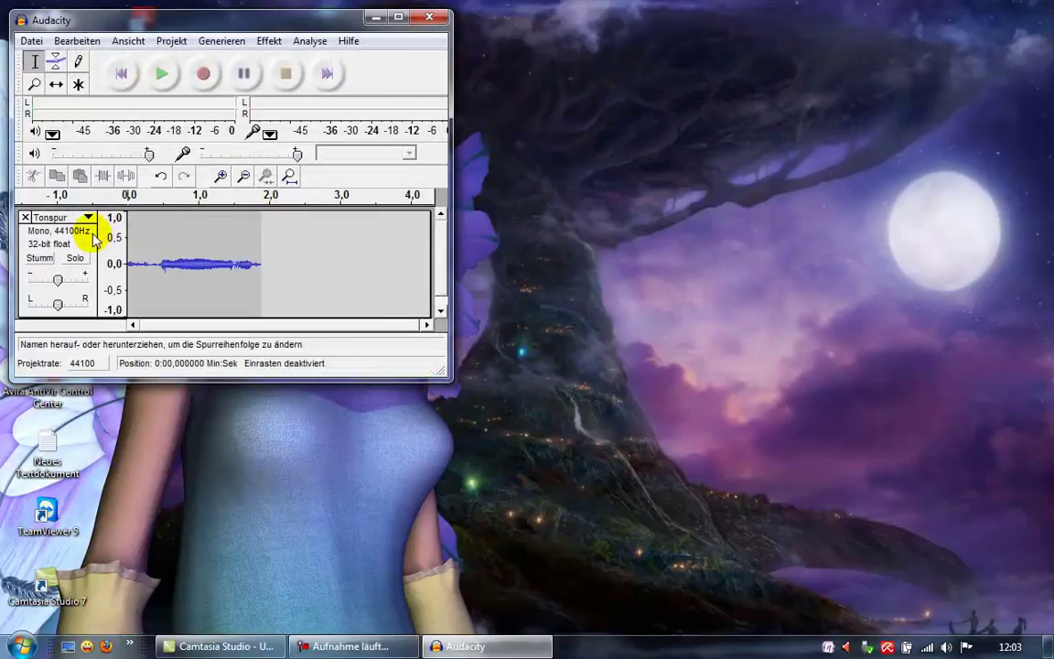
# - Start an MP3 export, browse the Dokumente library down to the Audacity folder and back, and cancel the export
pyautogui.click(31, 41)
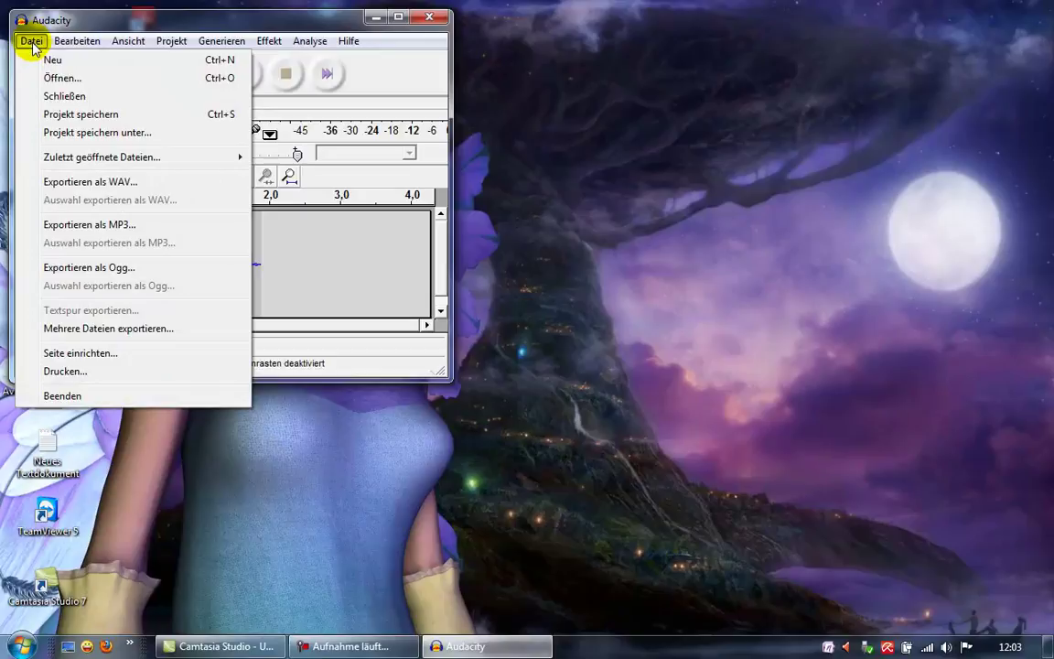
pyautogui.click(95, 225)
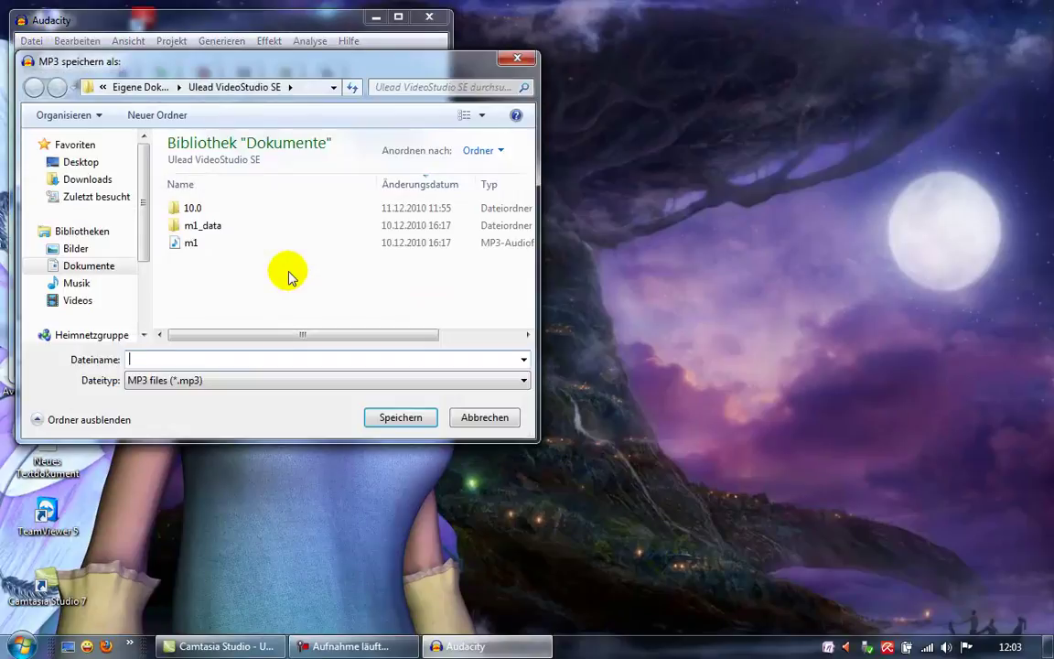
pyautogui.click(71, 266)
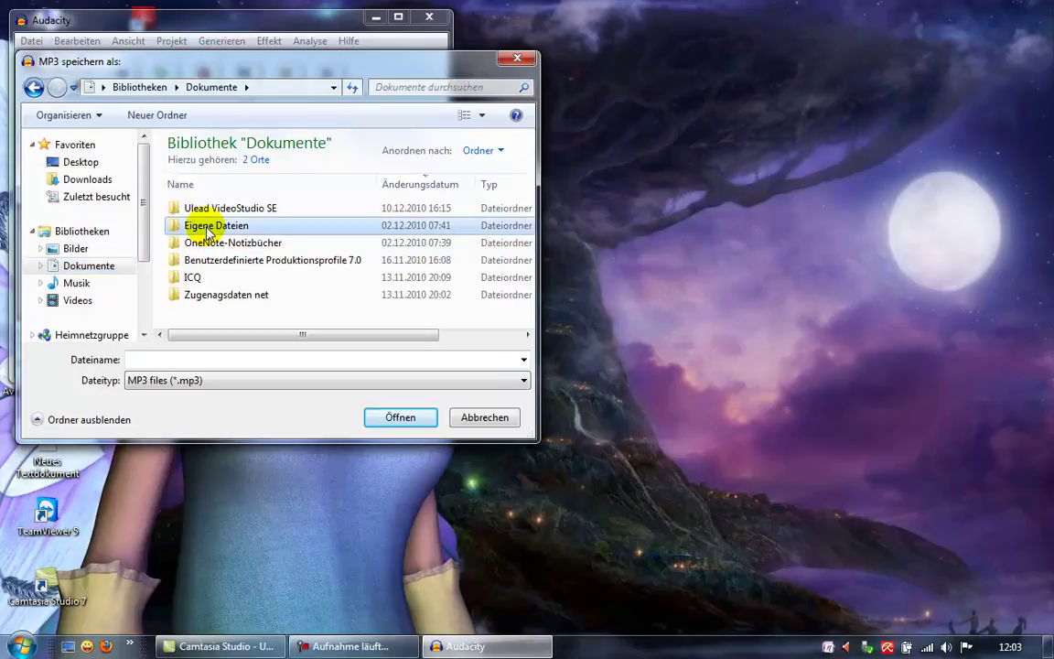
pyautogui.doubleClick(208, 227)
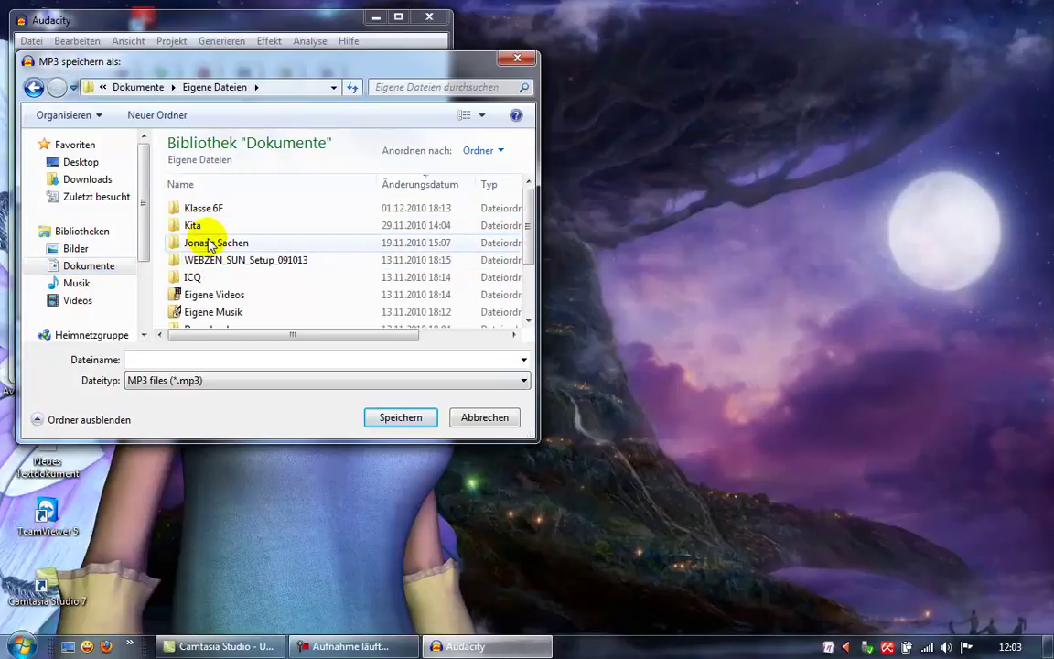
pyautogui.doubleClick(209, 243)
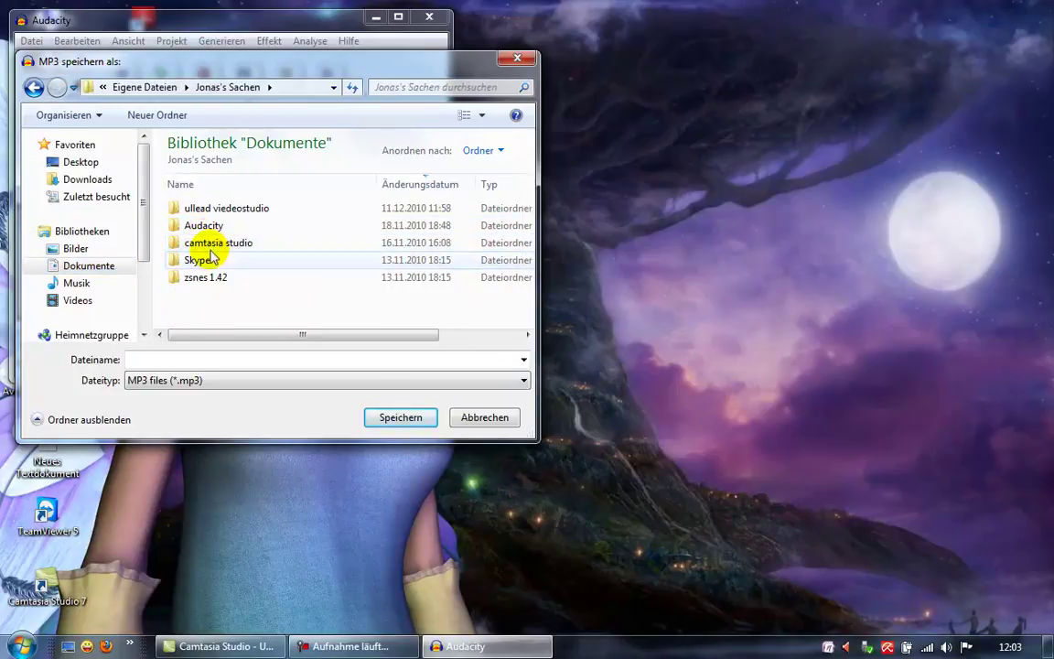
pyautogui.doubleClick(212, 227)
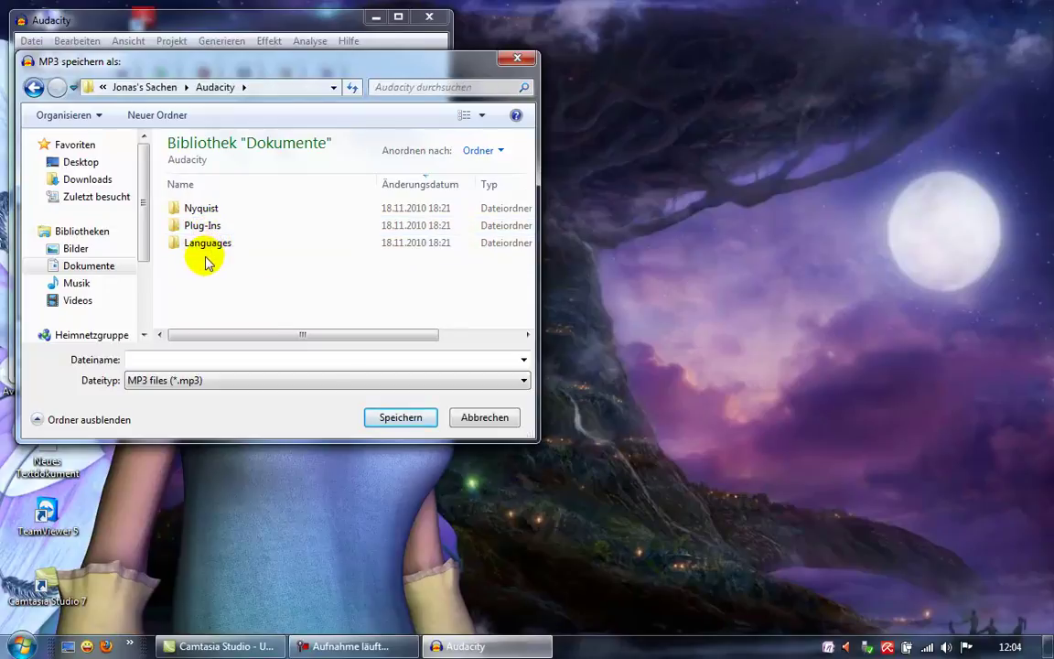
pyautogui.click(34, 89)
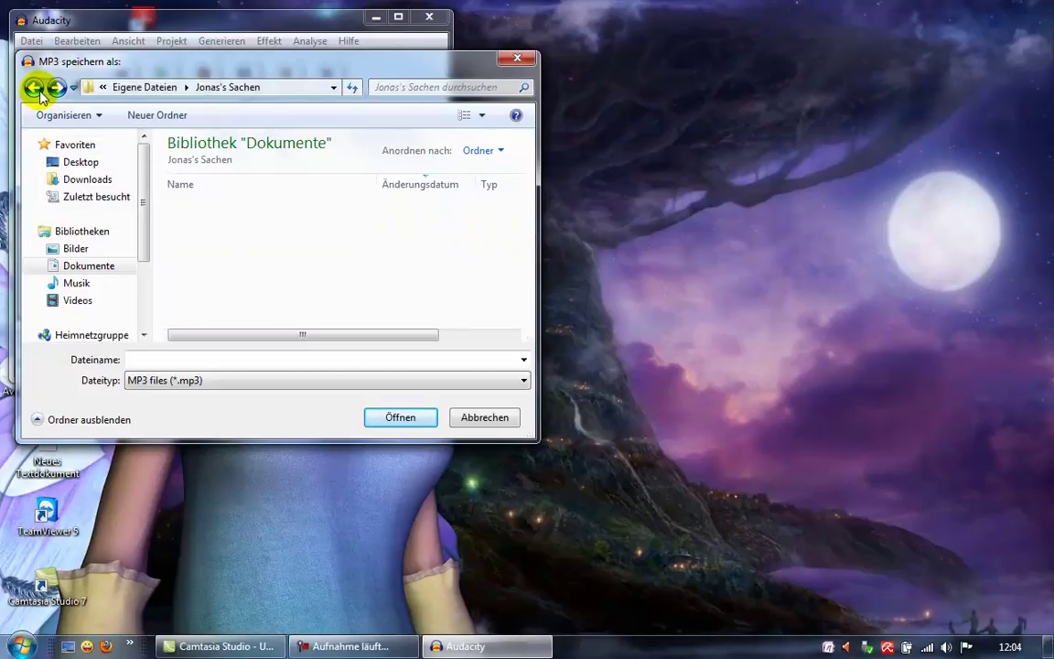
pyautogui.click(35, 88)
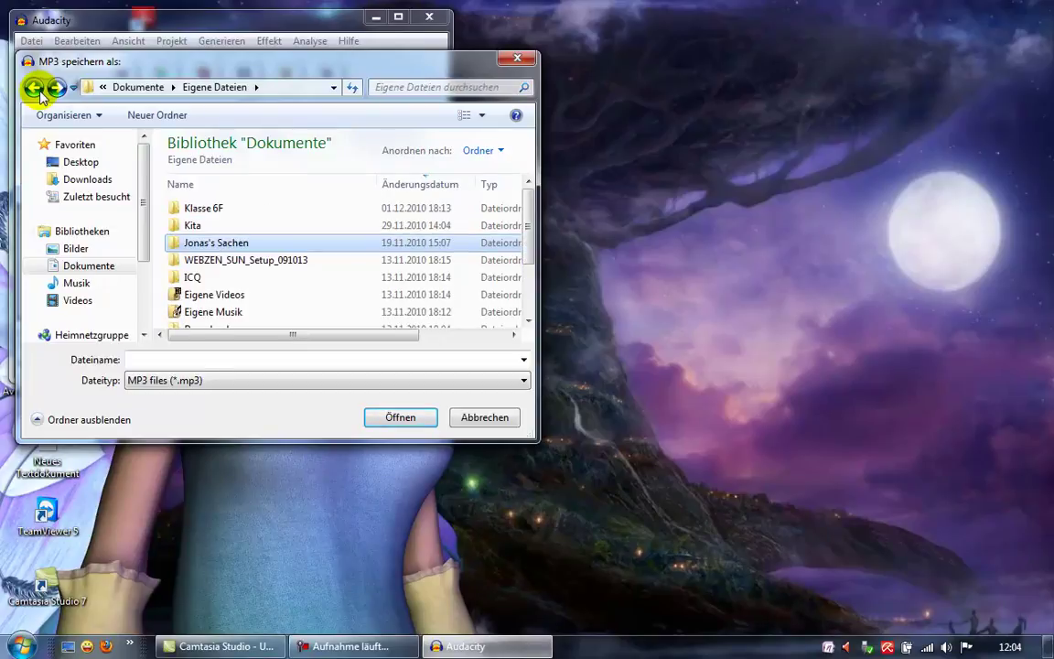
pyautogui.click(35, 88)
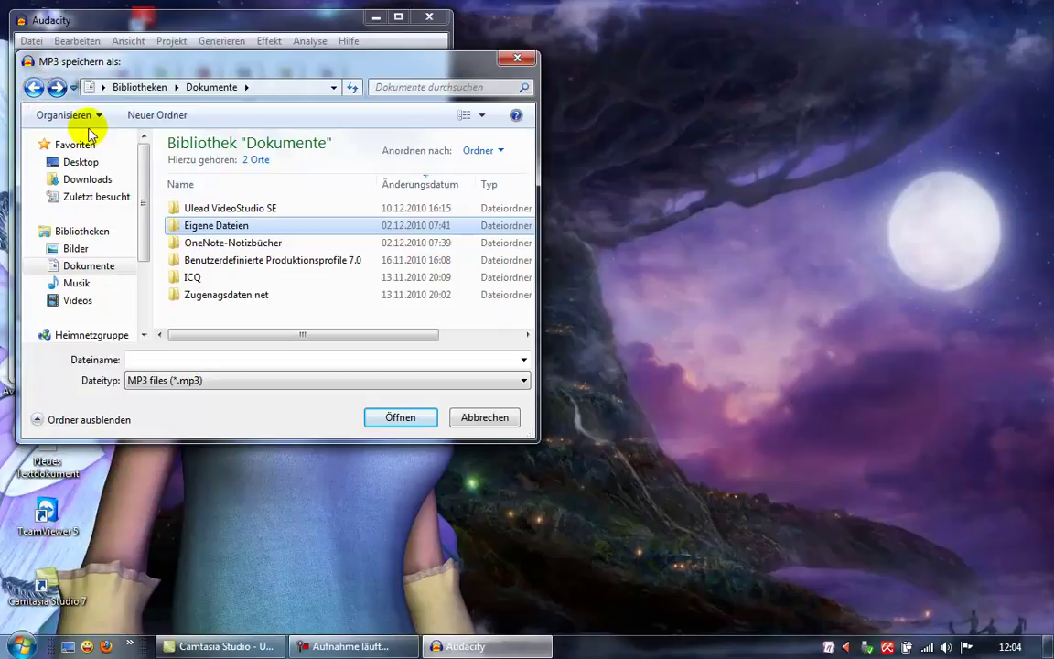
pyautogui.click(517, 58)
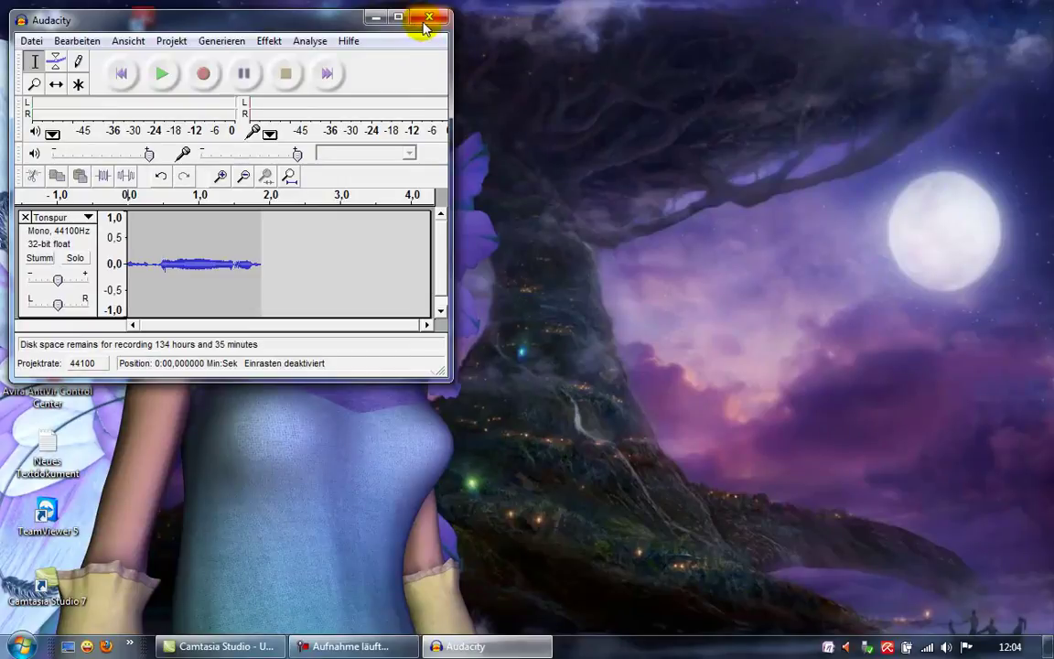
# - Close Audacity without saving the changes and switch back to Camtasia Studio
pyautogui.click(427, 20)
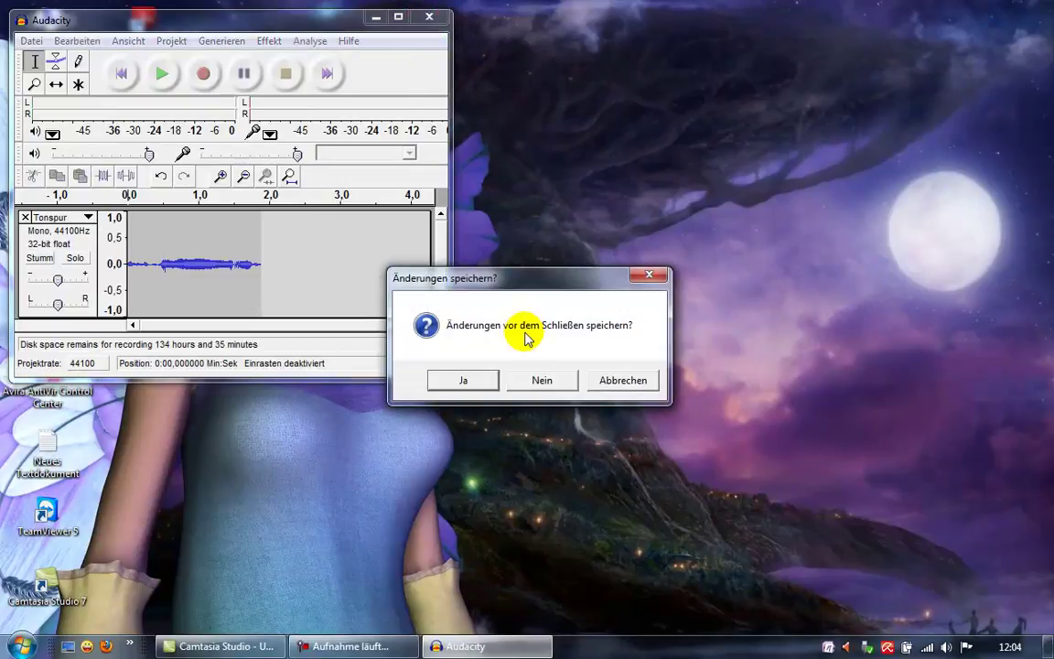
pyautogui.click(540, 381)
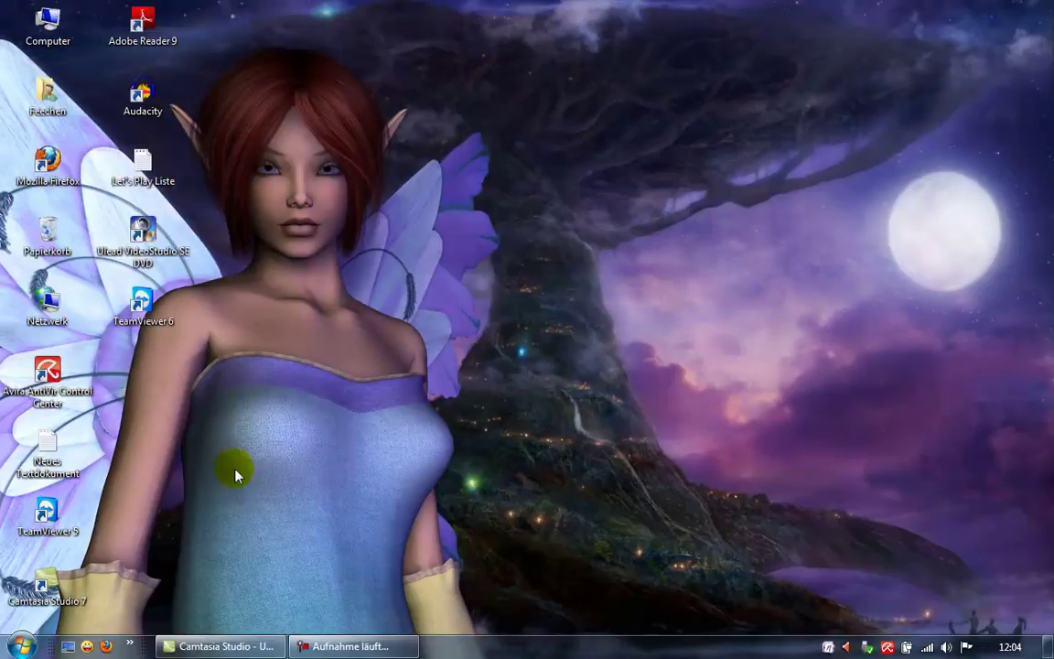
pyautogui.click(203, 644)
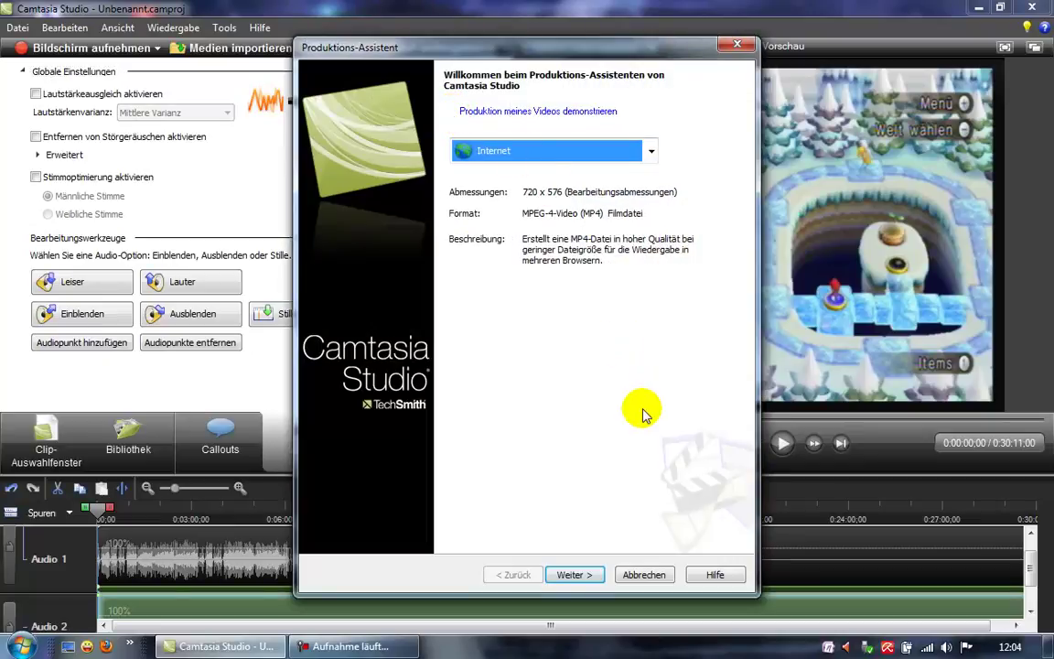
# - Go through the production wizard with the Internet preset, enter gjuhgfutgftgf as production name and cancel the production
pyautogui.click(575, 575)
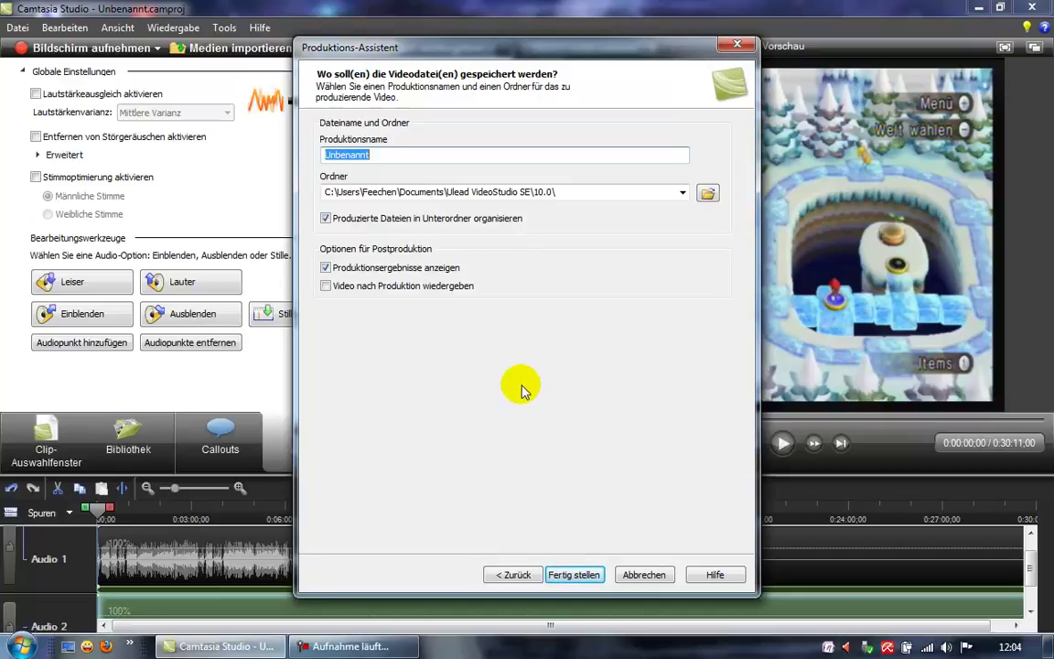
pyautogui.write('gjuhgfutgftgf')
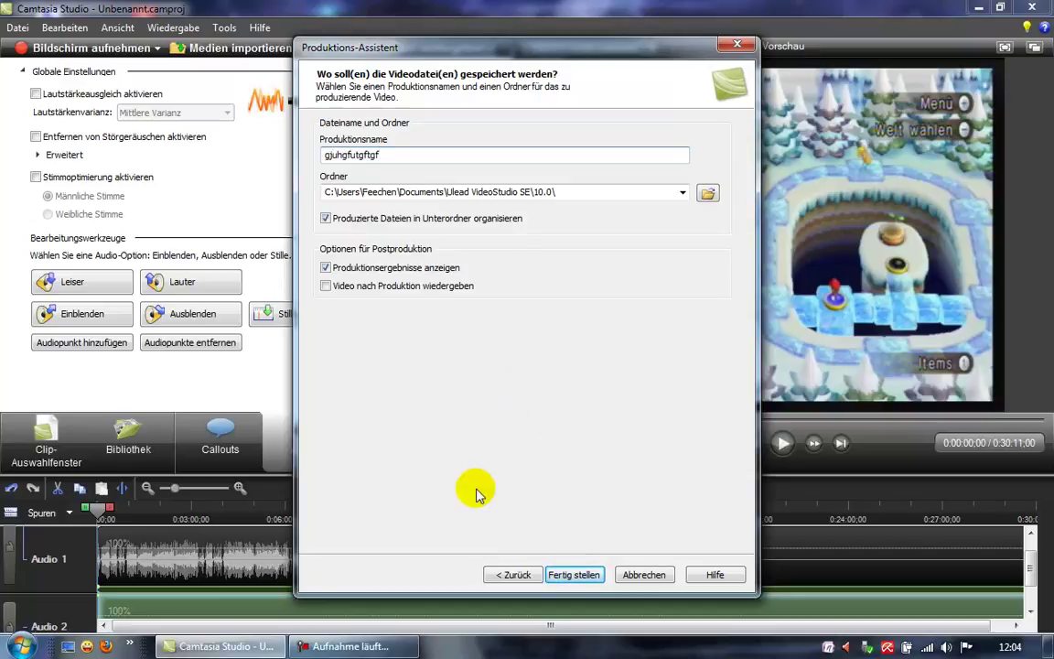
pyautogui.click(648, 576)
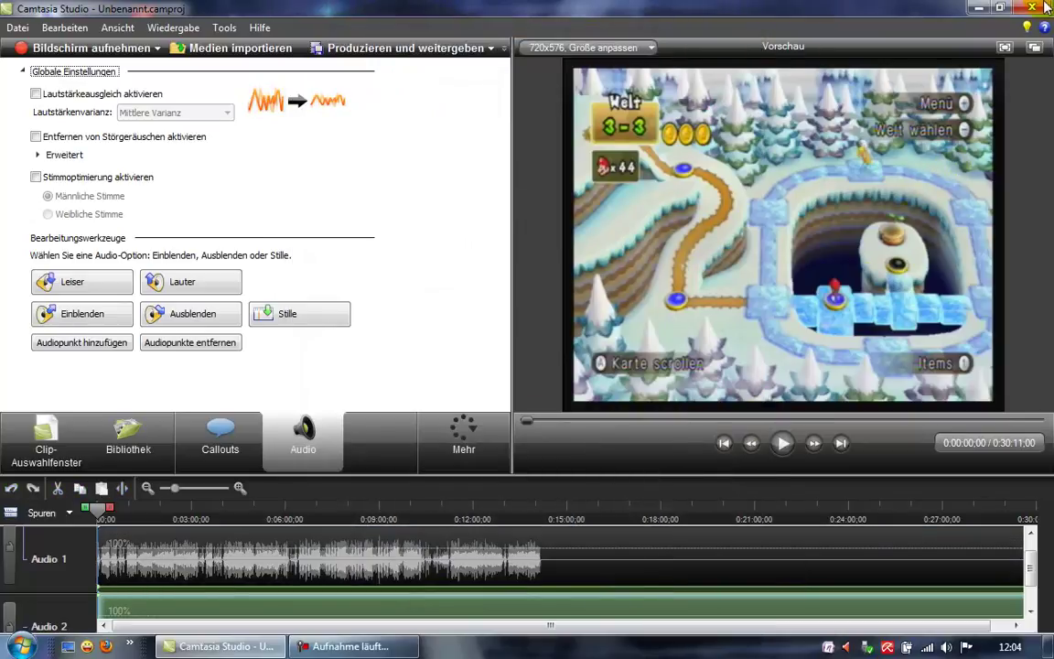
# - Hide the Camtasia Studio window and bring up the controls of the running screen recorder
pyautogui.click(1044, 11)
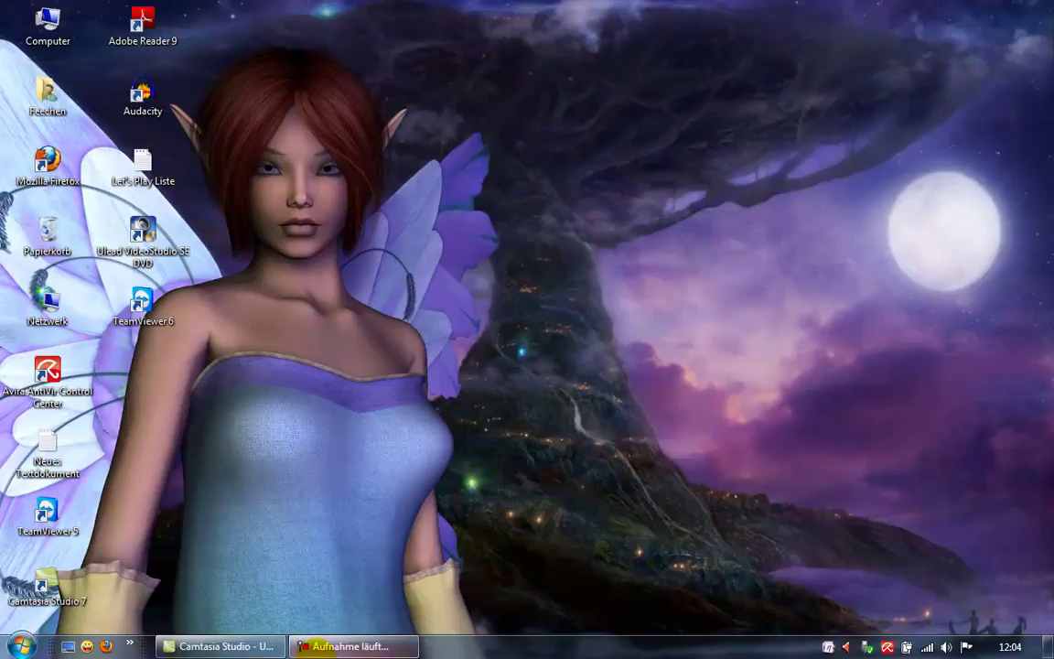
pyautogui.click(352, 646)
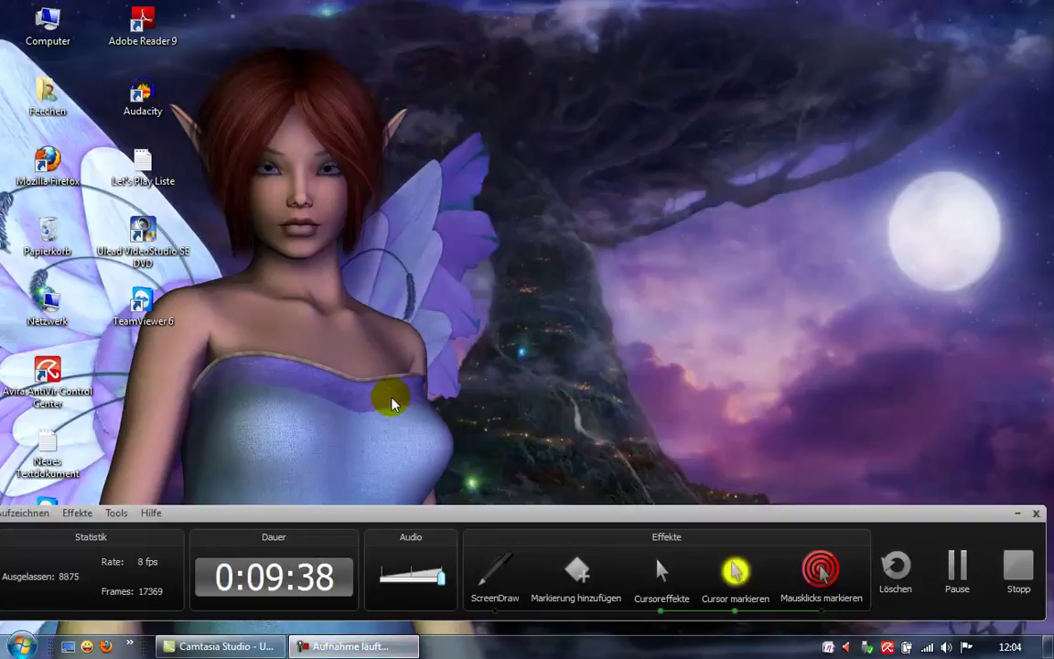